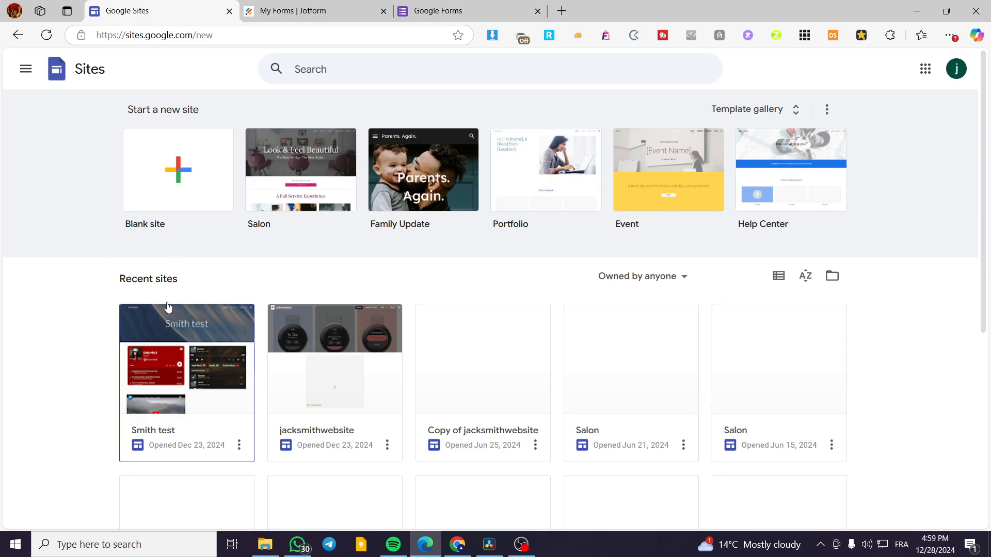
# - Open the "Smith test" site from the recent sites for editing
pyautogui.scroll(-1, 68, 272)
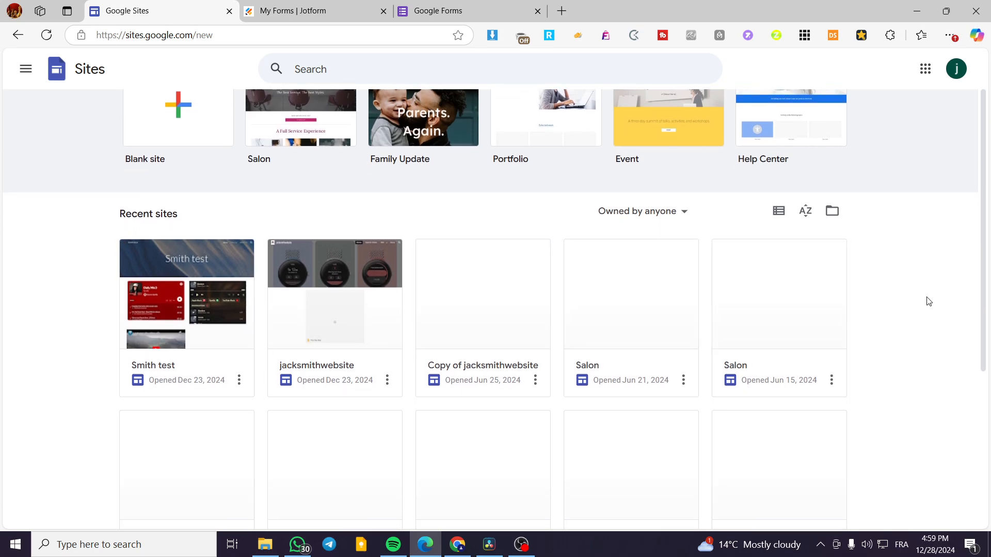
pyautogui.scroll(-5, 455, 332)
pyautogui.scroll(6, 721, 356)
pyautogui.click(191, 363)
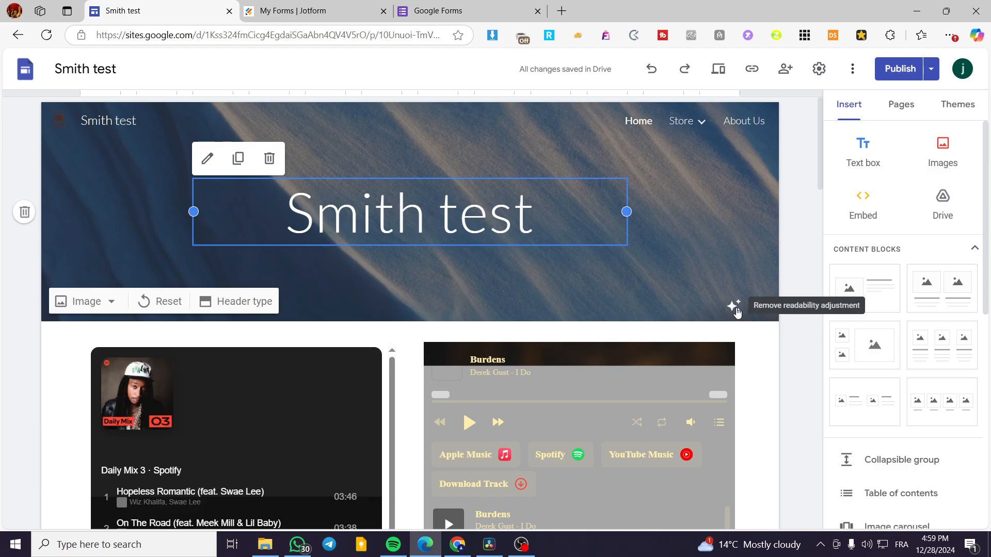
# - Look through the site's Home page, from the header down to the embedded music players and video
pyautogui.scroll(-6, 668, 317)
pyautogui.scroll(-10, 568, 363)
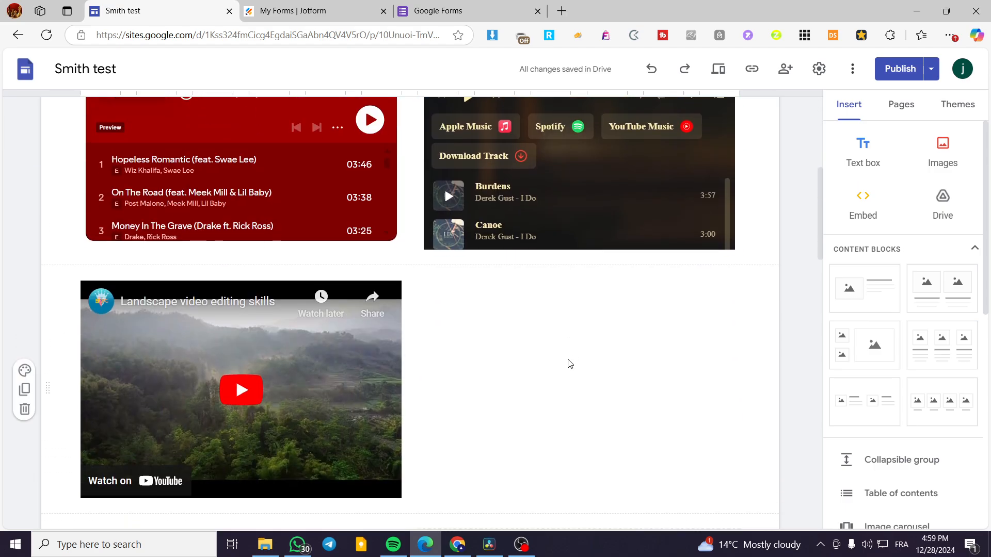
pyautogui.scroll(10, 543, 355)
pyautogui.scroll(6, 543, 354)
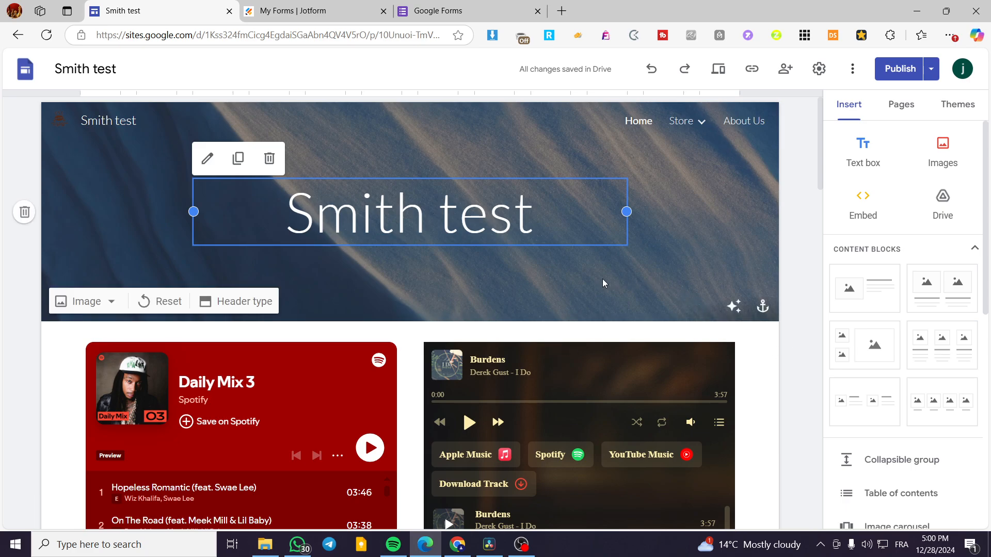
pyautogui.scroll(-10, 348, 298)
pyautogui.scroll(4, 528, 293)
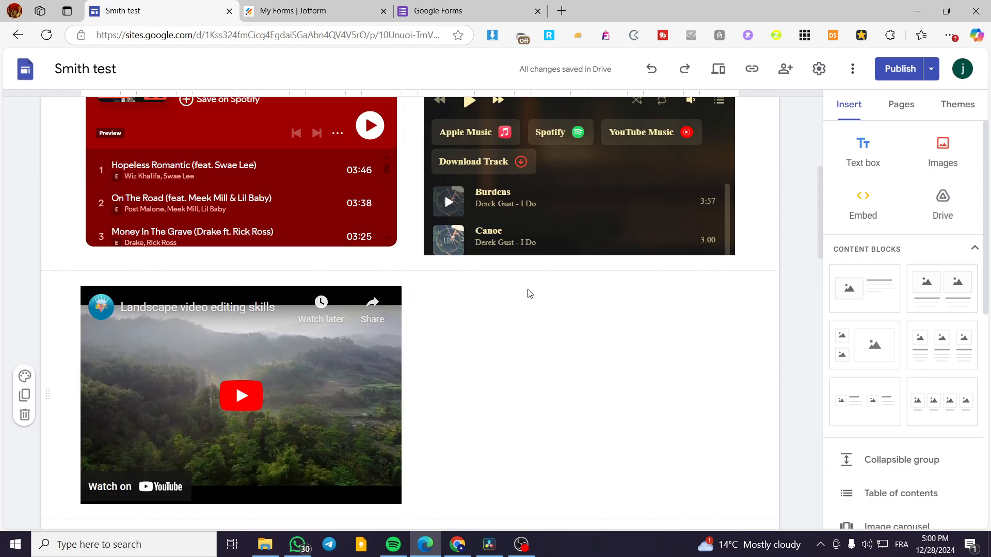
pyautogui.scroll(6, 508, 343)
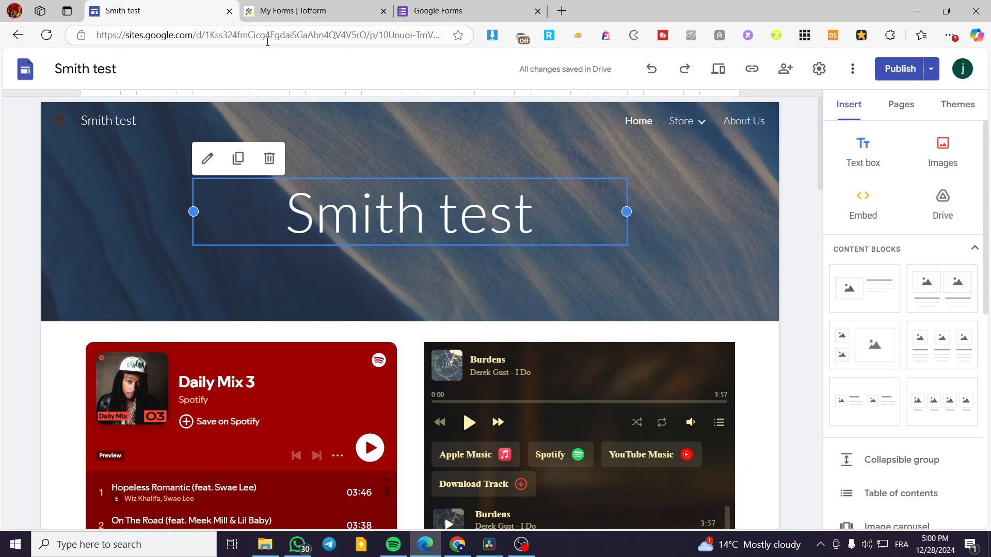
# - Switch to Jotform's form list, view the Google Forms home page as an alternative, and return to Jotform
pyautogui.click(294, 11)
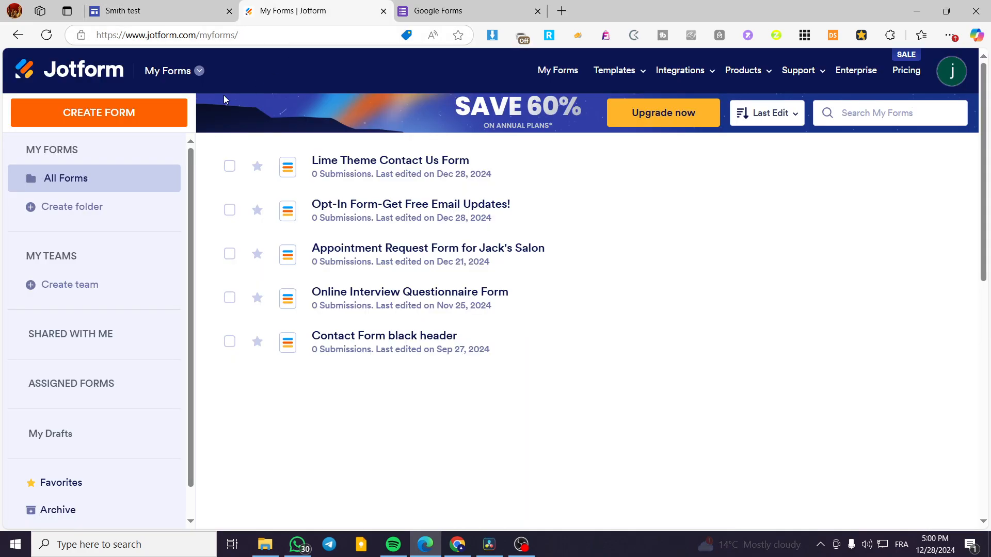
pyautogui.moveTo(729, 339)
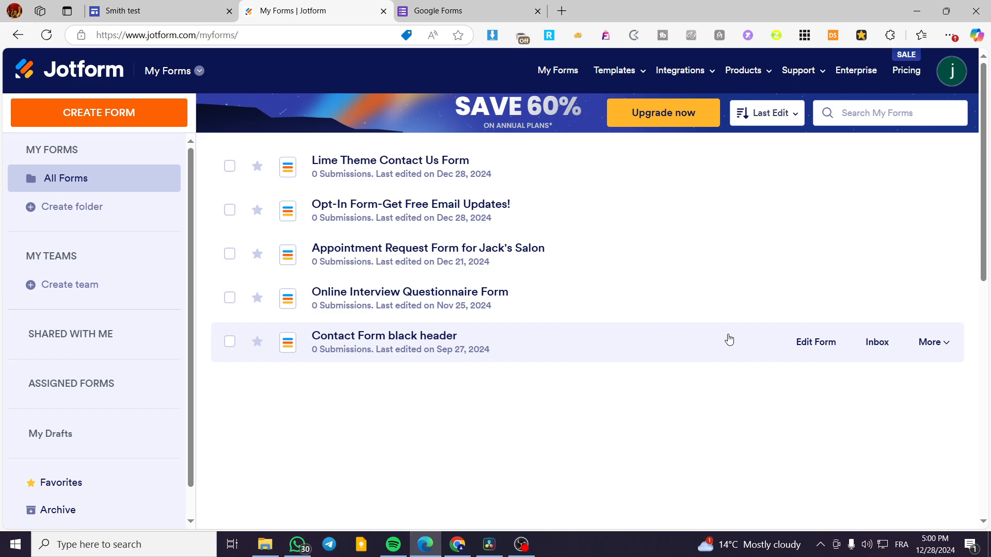
pyautogui.click(442, 6)
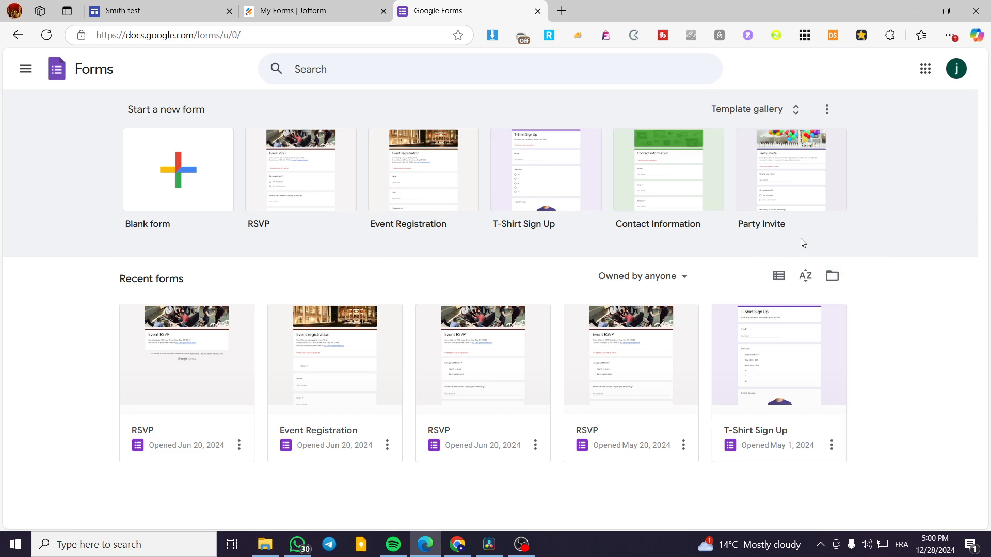
pyautogui.click(281, 6)
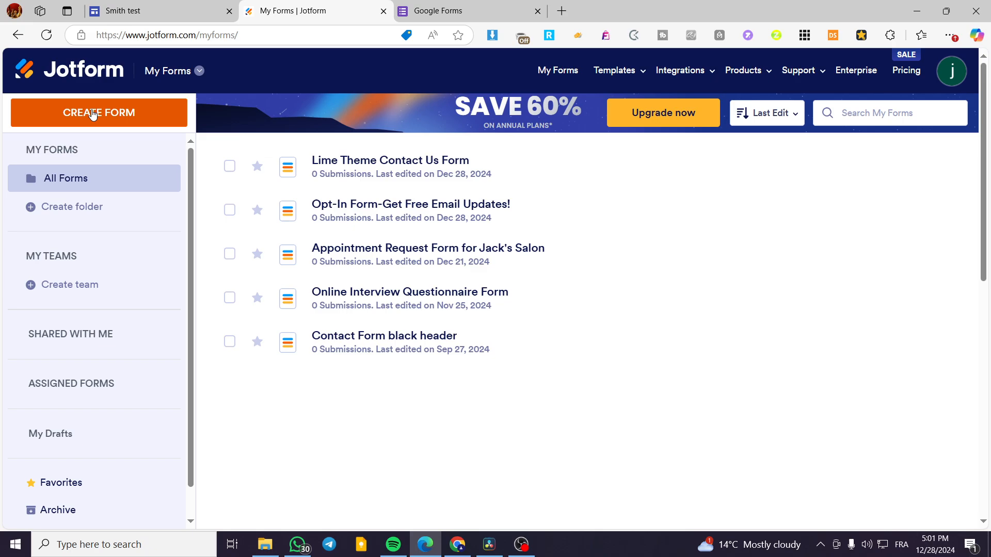
# - Try to create a new form in Jotform
pyautogui.click(92, 113)
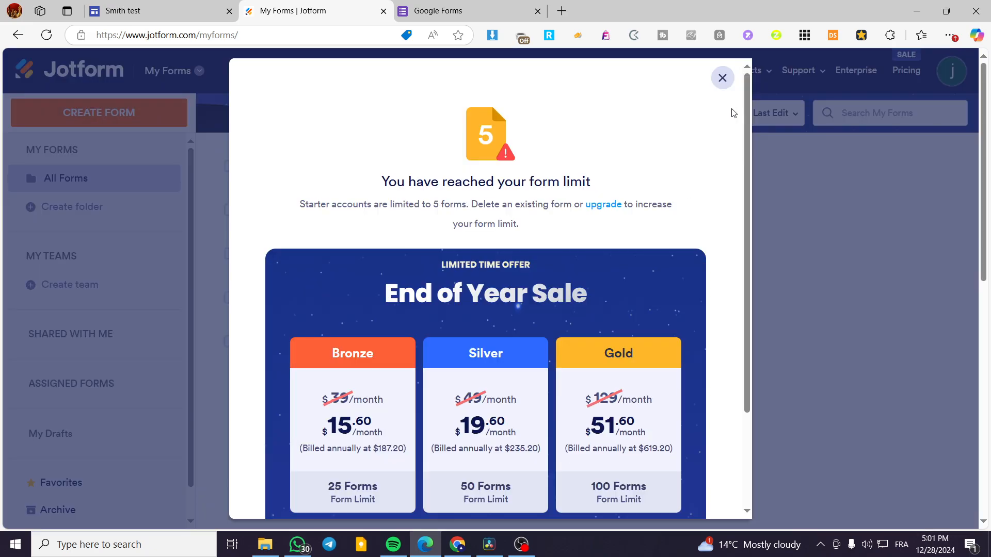
pyautogui.click(720, 77)
pyautogui.moveTo(726, 82)
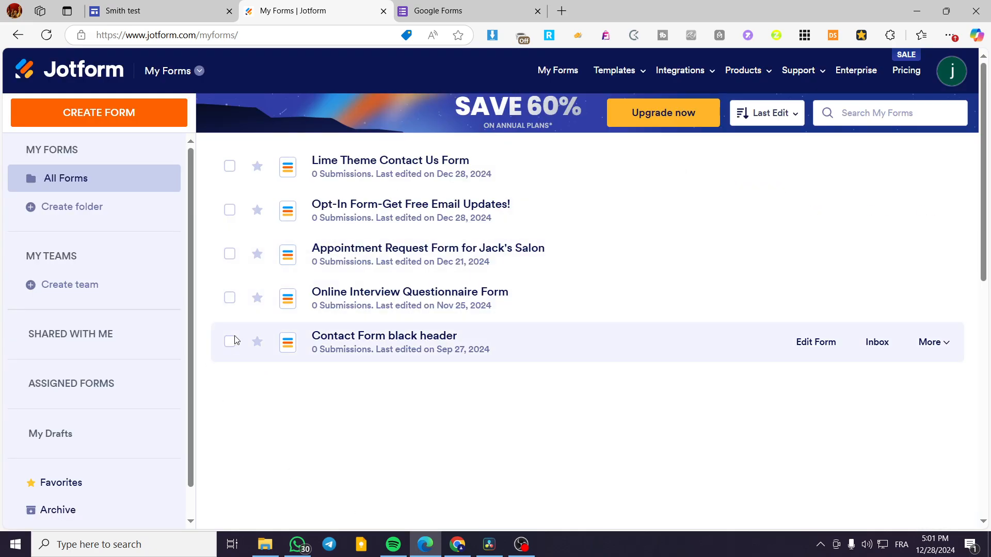
# - Move every existing form except "Lime Theme Contact Us Form" to the trash
pyautogui.click(230, 341)
pyautogui.click(229, 298)
pyautogui.click(229, 254)
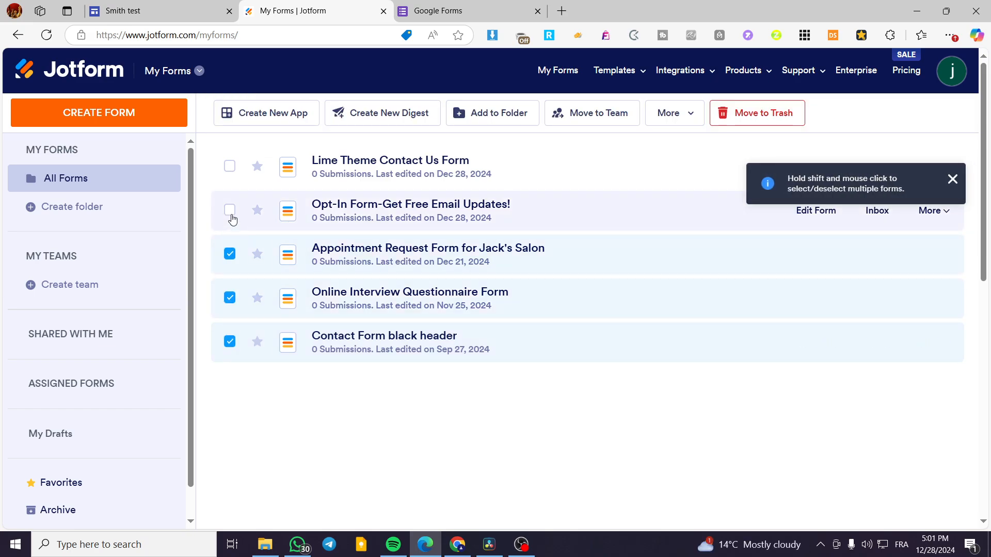
pyautogui.click(230, 210)
pyautogui.click(952, 179)
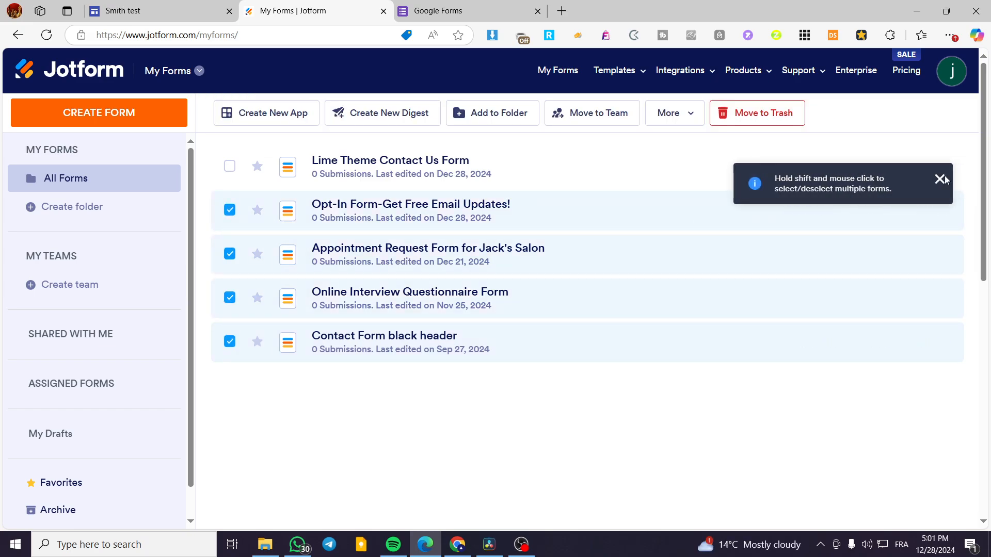
pyautogui.click(763, 118)
pyautogui.click(537, 365)
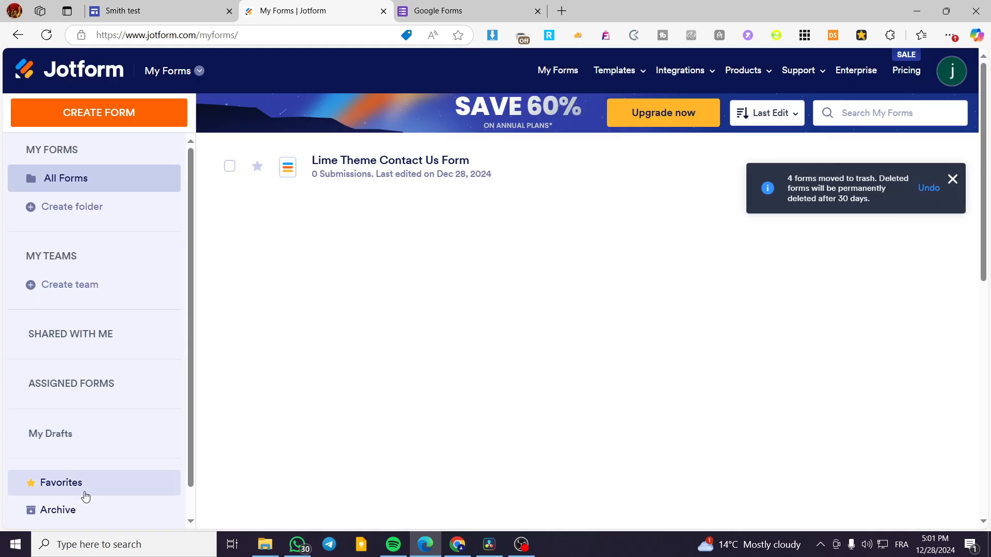
# - Permanently delete all four forms in the Jotform trash
pyautogui.scroll(-1, 86, 482)
pyautogui.click(65, 500)
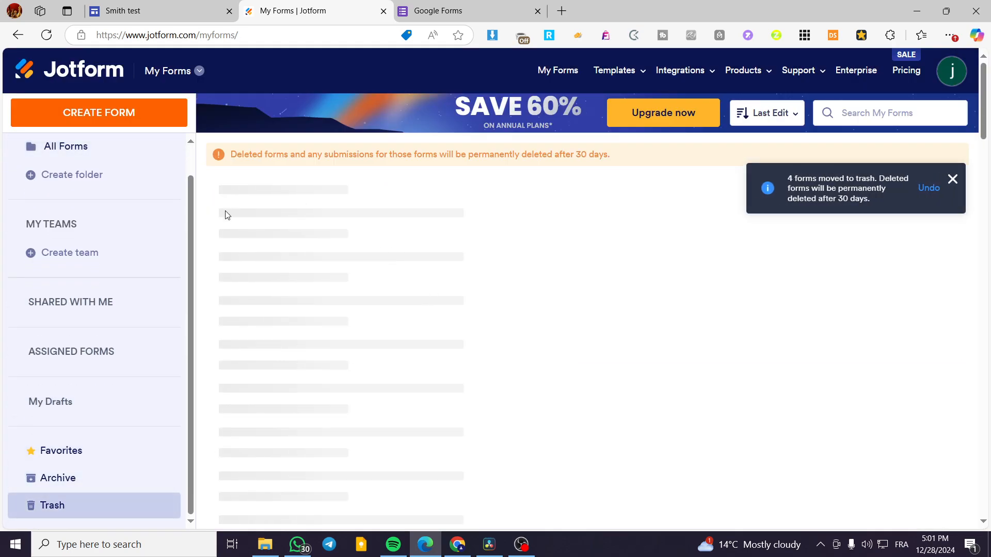
pyautogui.click(230, 198)
pyautogui.click(230, 242)
pyautogui.click(230, 286)
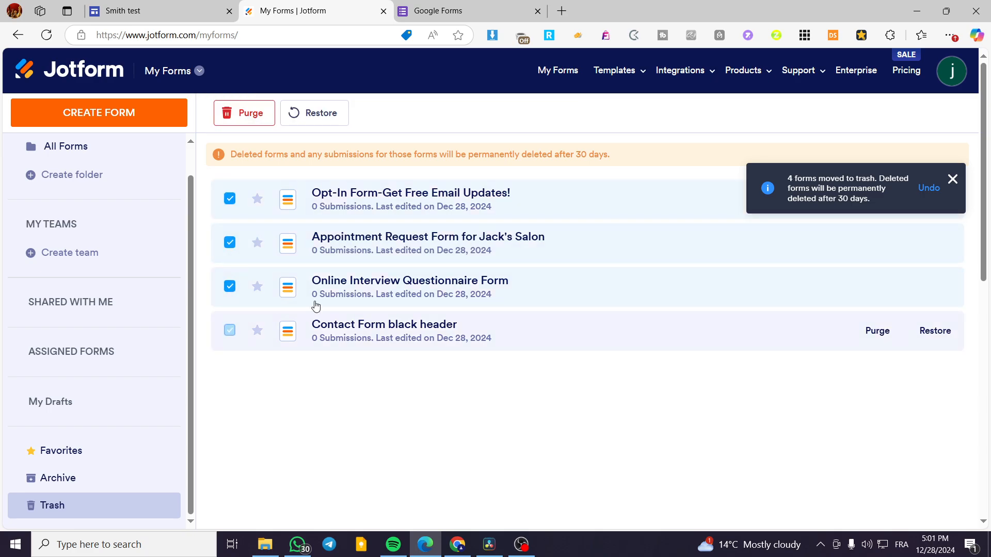
pyautogui.click(230, 330)
pyautogui.click(953, 179)
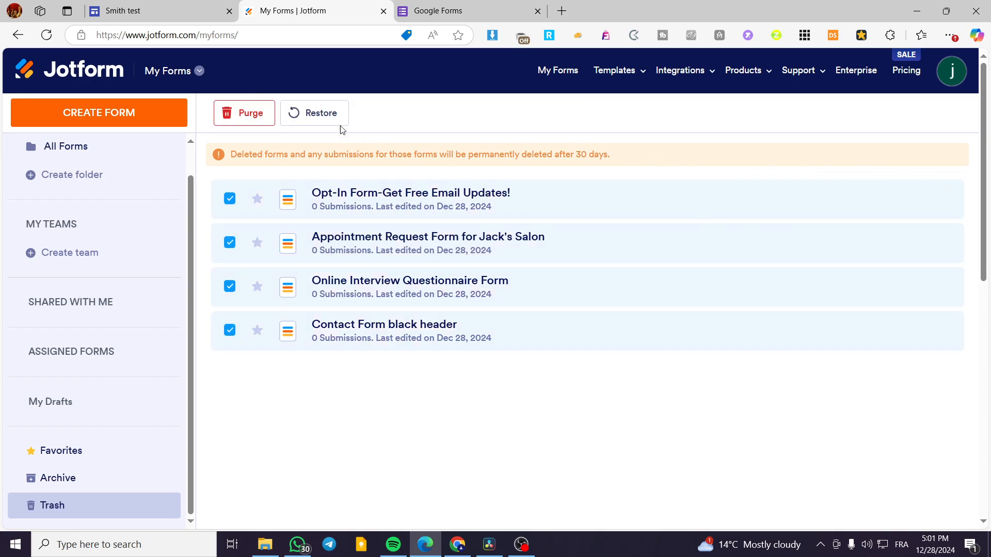
pyautogui.click(243, 112)
pyautogui.click(531, 375)
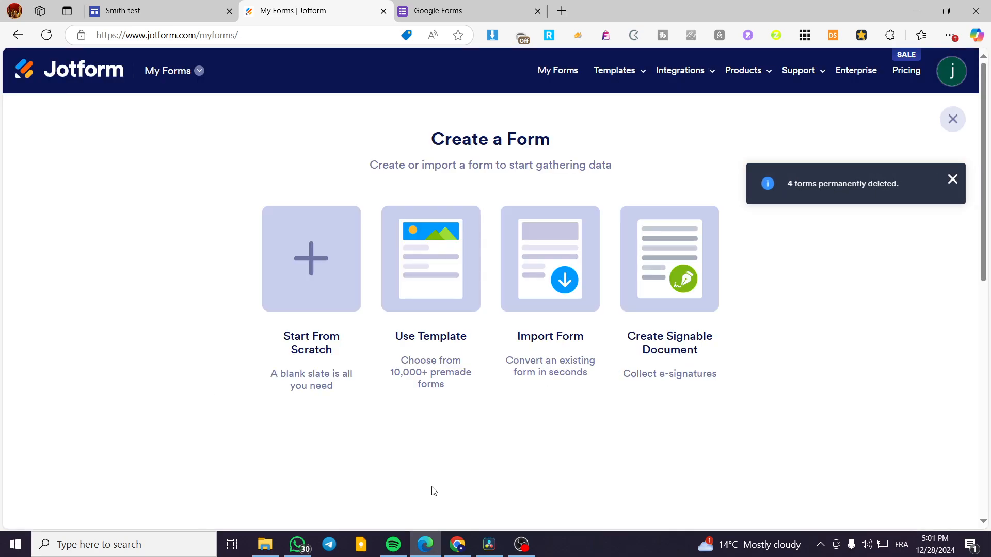
# - Start creating a new form from a template and glance over the popular templates
pyautogui.click(953, 179)
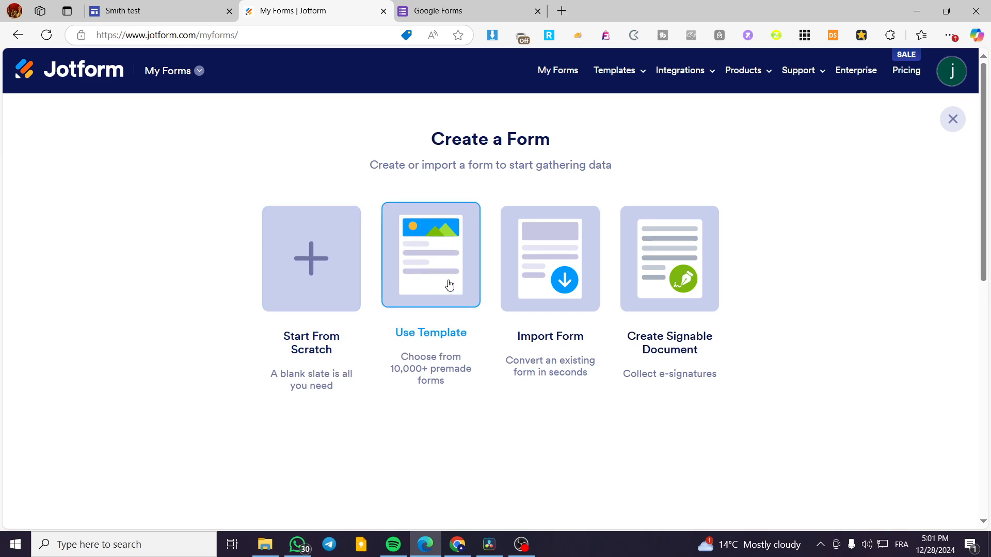
pyautogui.click(426, 269)
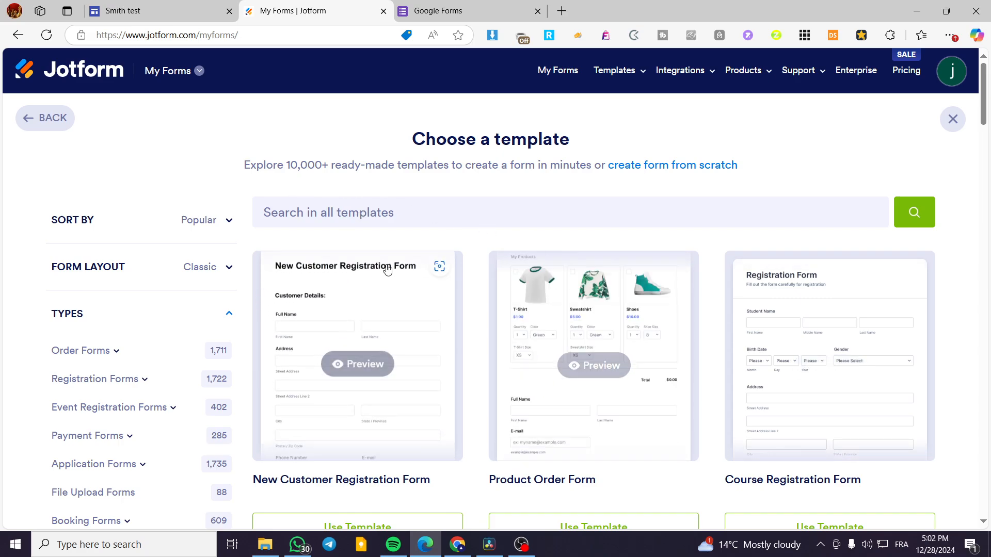
pyautogui.scroll(-2, 349, 394)
pyautogui.scroll(2, 398, 372)
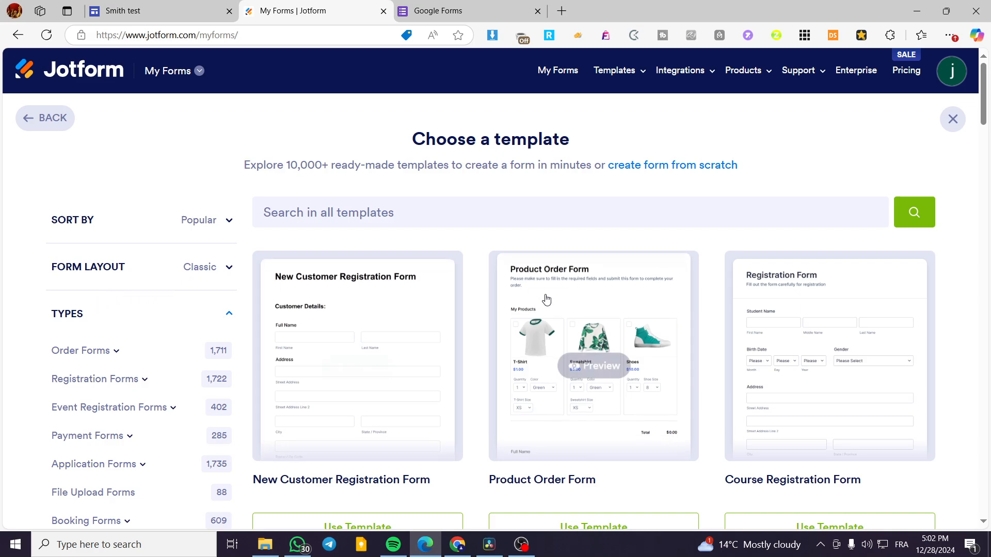
# - Search all form templates for "sign up"
pyautogui.click(400, 219)
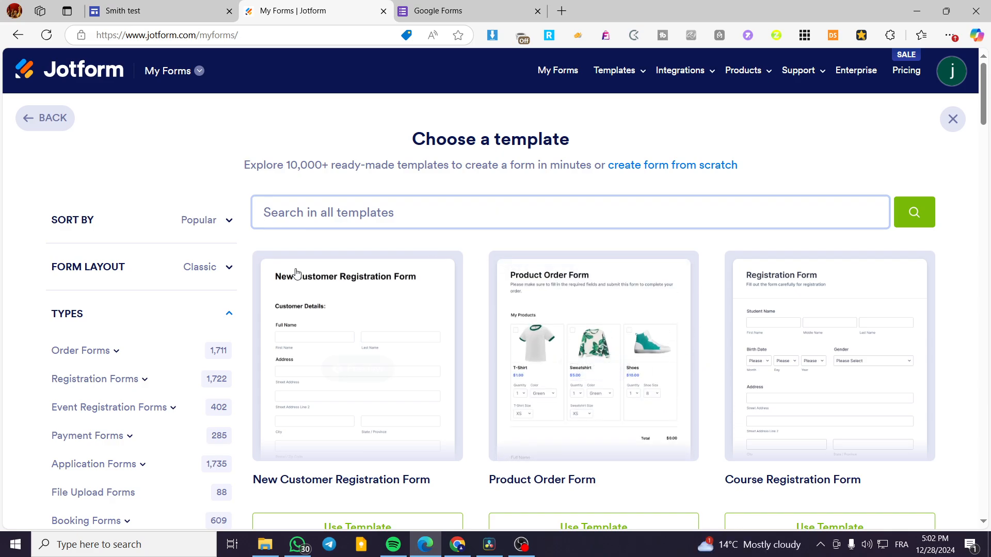
pyautogui.scroll(-4, 94, 354)
pyautogui.scroll(4, 98, 358)
pyautogui.write('sign up')
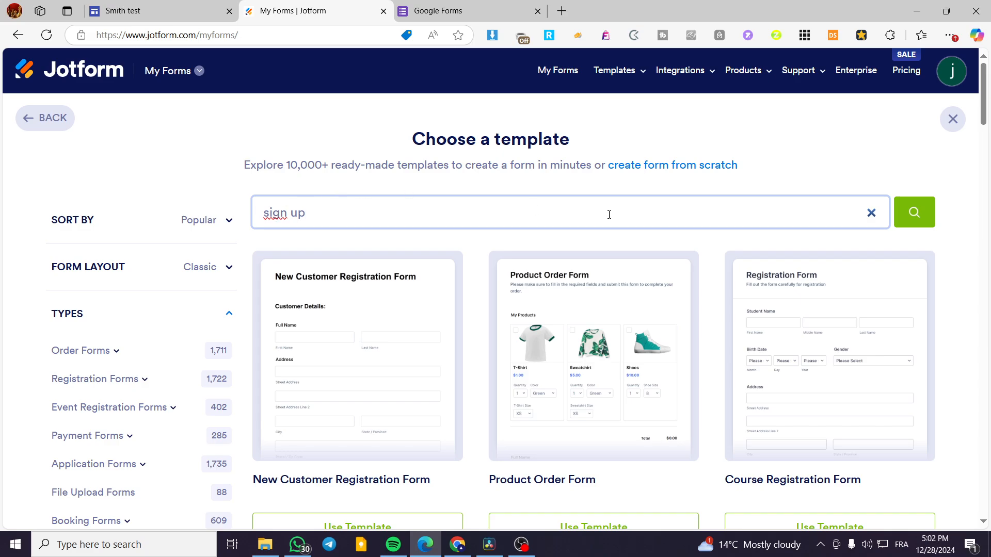
pyautogui.click(914, 213)
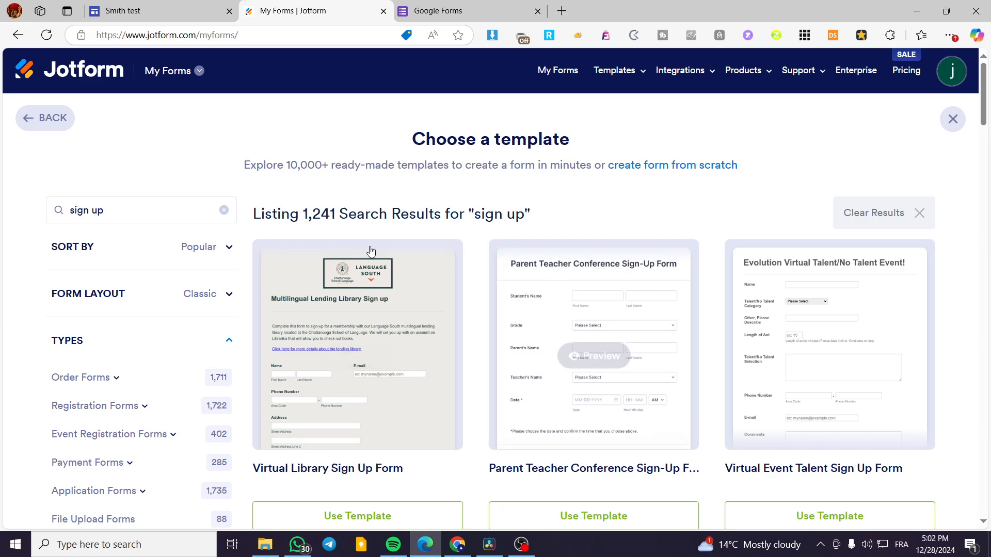
# - Review the sign up templates and set the form layout filter to Card
pyautogui.scroll(-2, 797, 221)
pyautogui.scroll(-1, 697, 338)
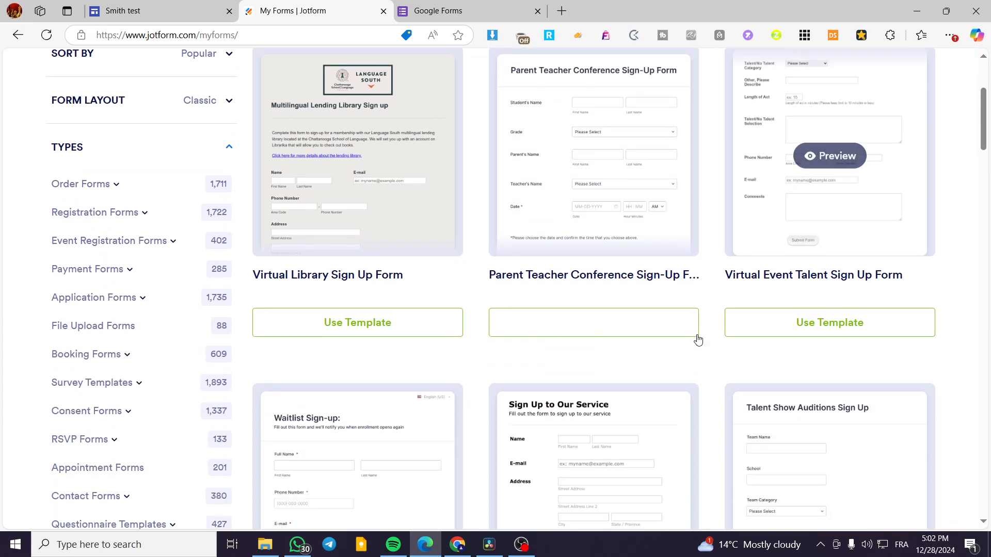
pyautogui.scroll(-4, 919, 332)
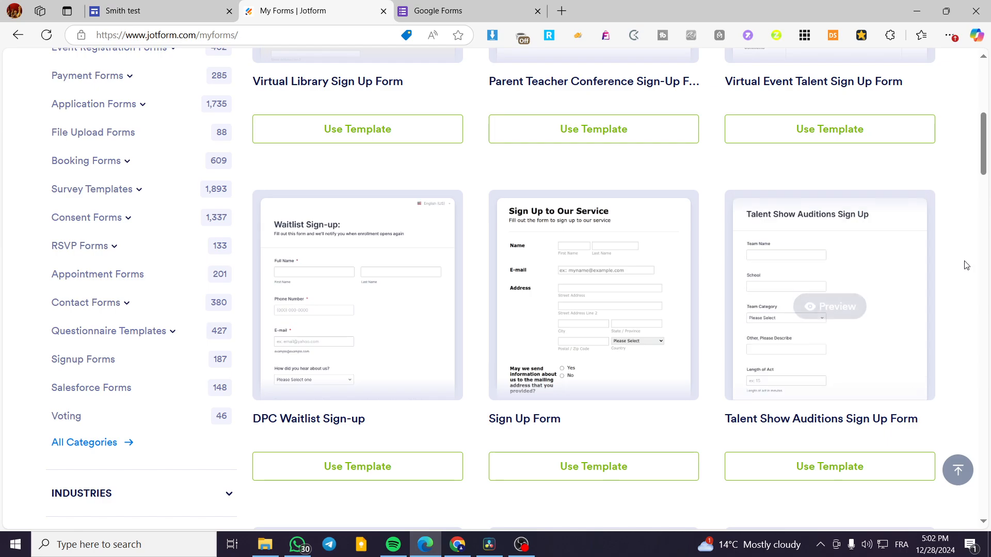
pyautogui.scroll(-5, 977, 271)
pyautogui.scroll(11, 987, 272)
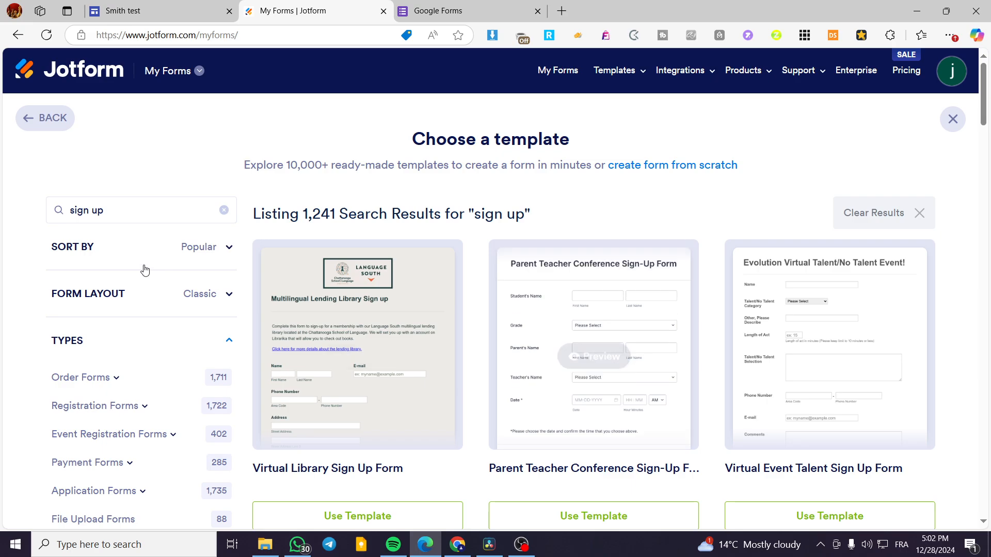
pyautogui.click(147, 299)
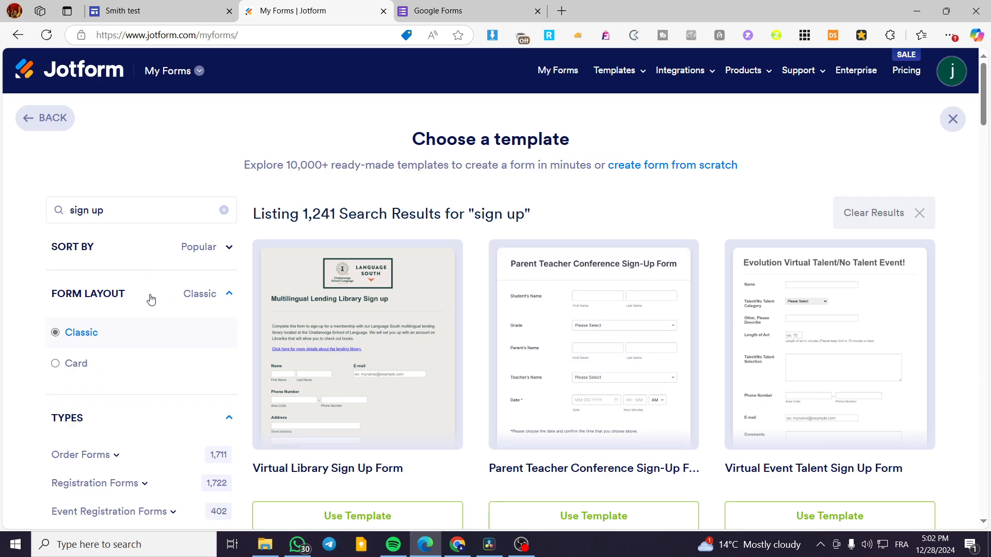
pyautogui.click(55, 376)
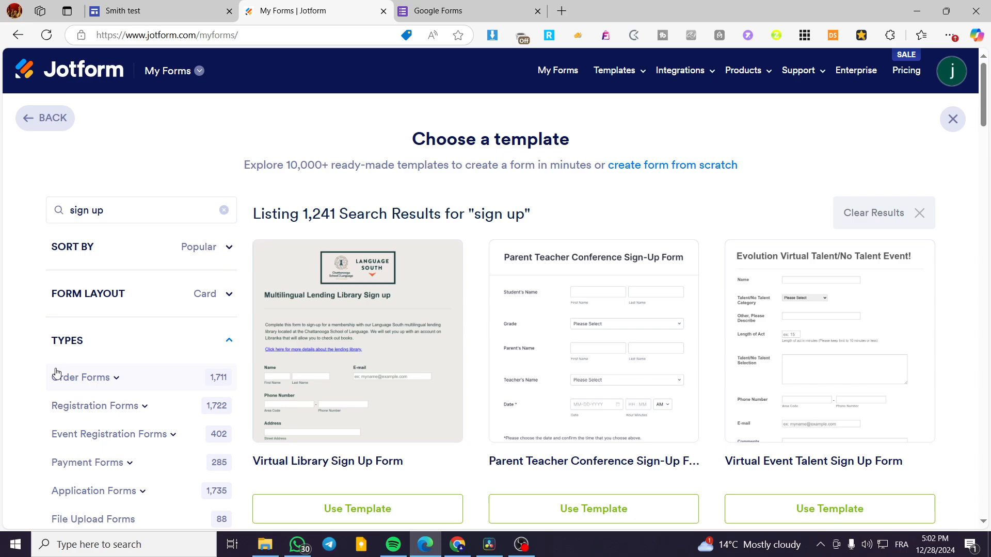
pyautogui.click(178, 297)
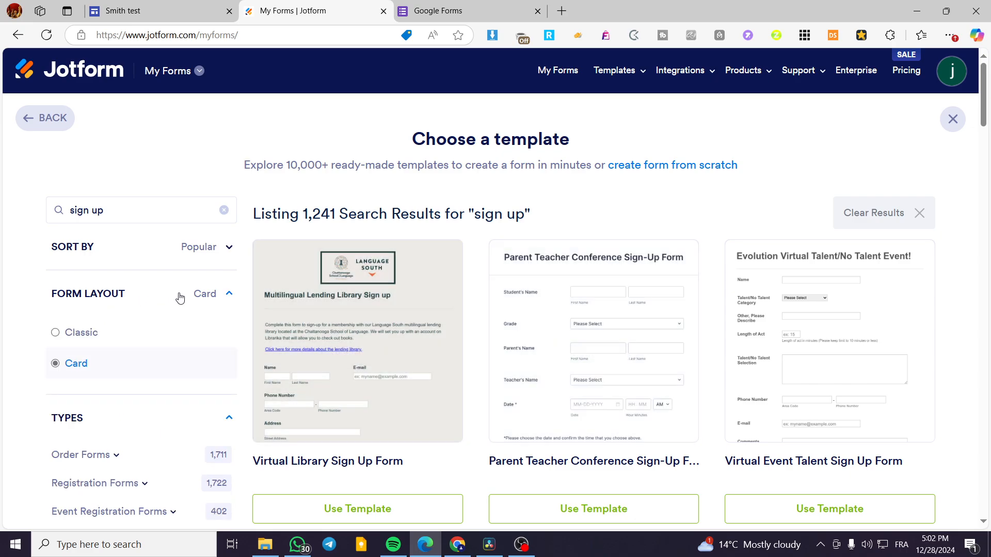
# - Browse the "sign up" search results for a suitable form template
pyautogui.scroll(-10, 593, 361)
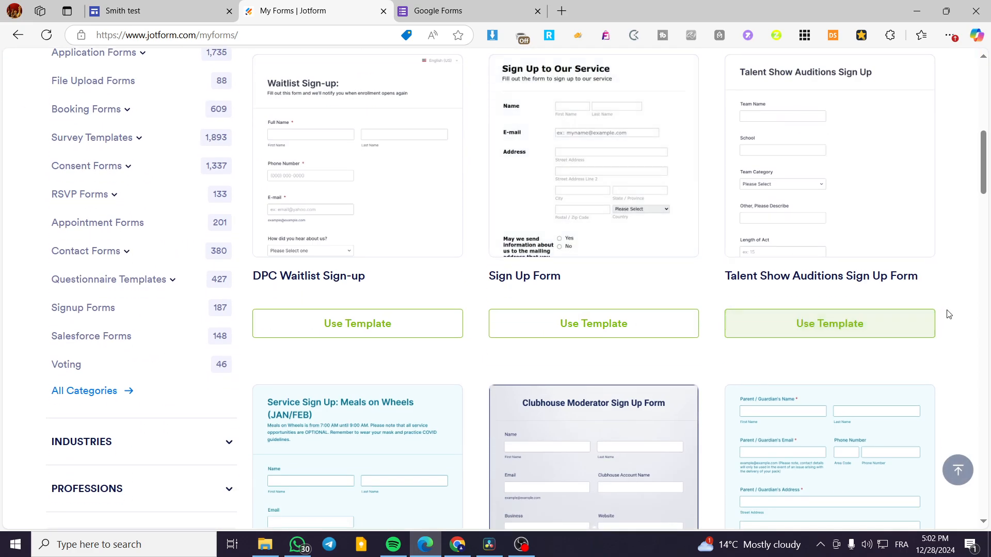
pyautogui.scroll(-5, 946, 313)
pyautogui.scroll(-6, 967, 298)
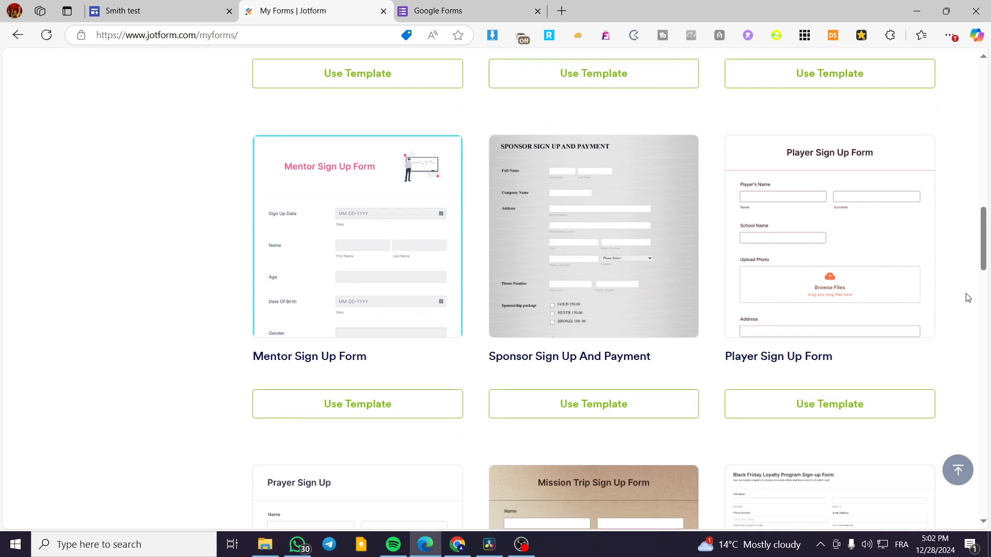
pyautogui.scroll(-4, 967, 298)
pyautogui.scroll(4, 967, 293)
pyautogui.moveTo(983, 243); pyautogui.dragTo(988, 300)
pyautogui.scroll(-7, 546, 321)
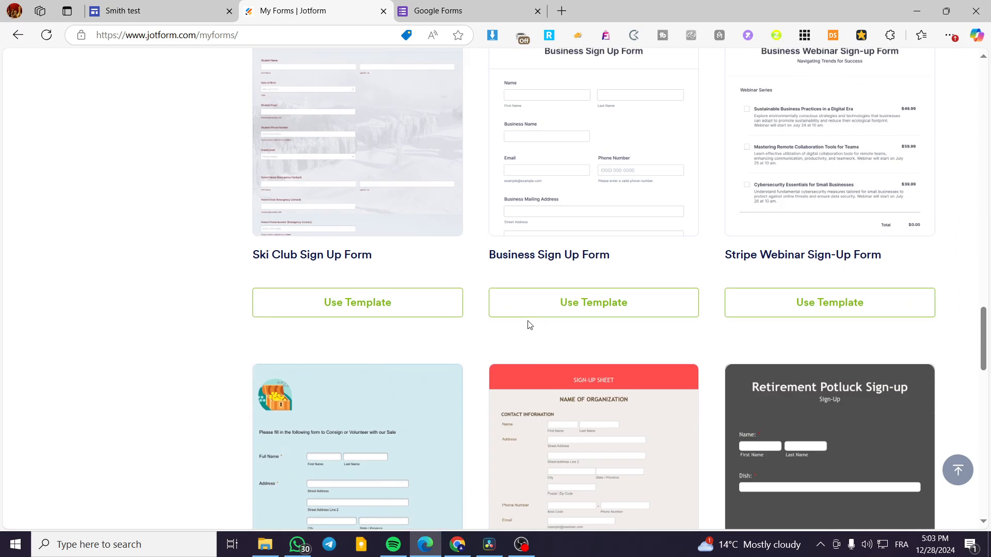
pyautogui.scroll(4, 465, 330)
pyautogui.scroll(-8, 208, 294)
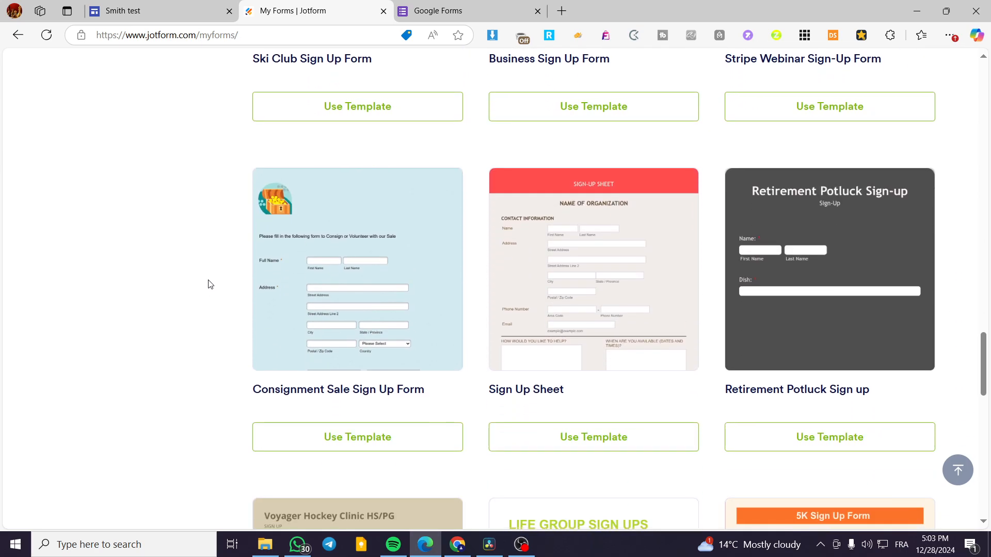
pyautogui.scroll(-8, 265, 292)
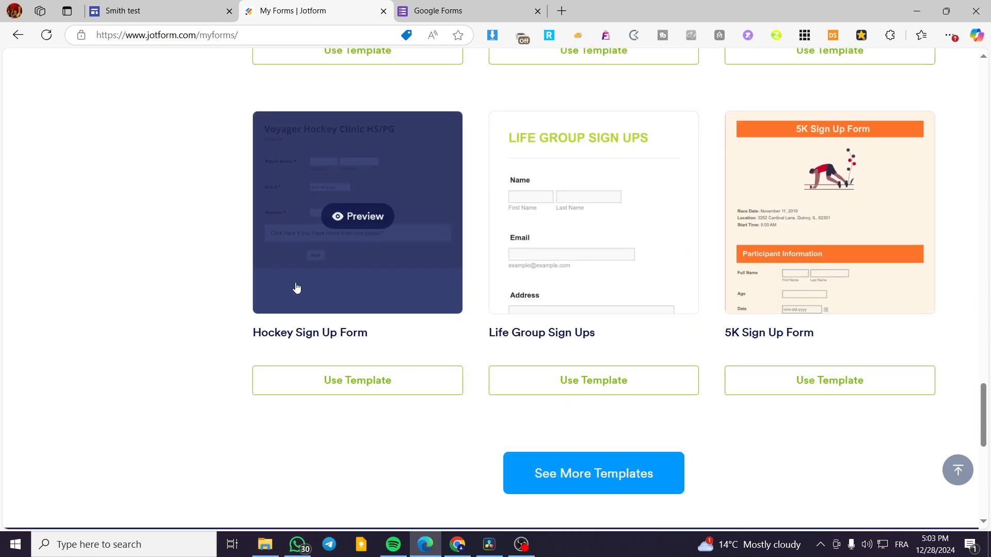
# - Narrow the template list to the Signup Forms type
pyautogui.scroll(20, 228, 365)
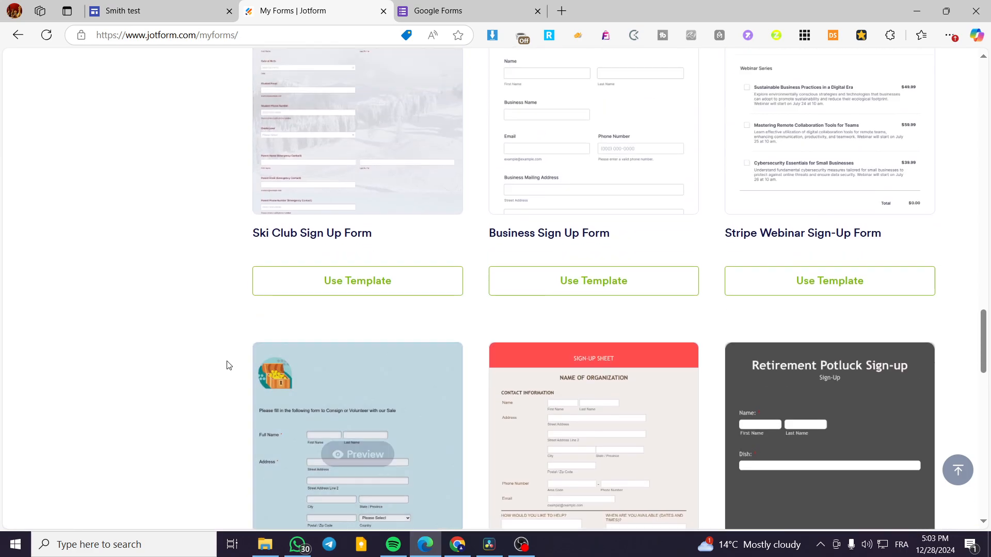
pyautogui.scroll(10, 232, 328)
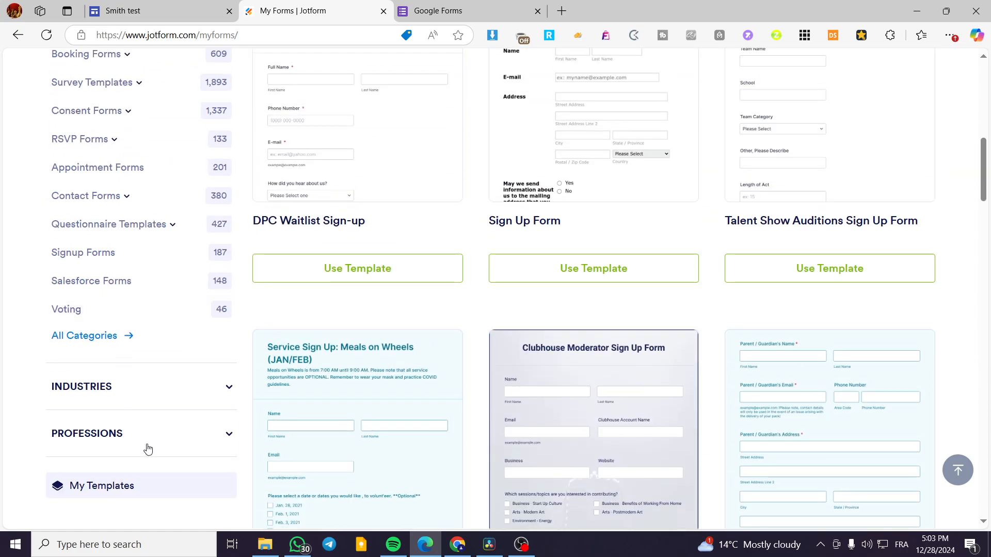
pyautogui.scroll(1, 108, 318)
pyautogui.scroll(6, 106, 217)
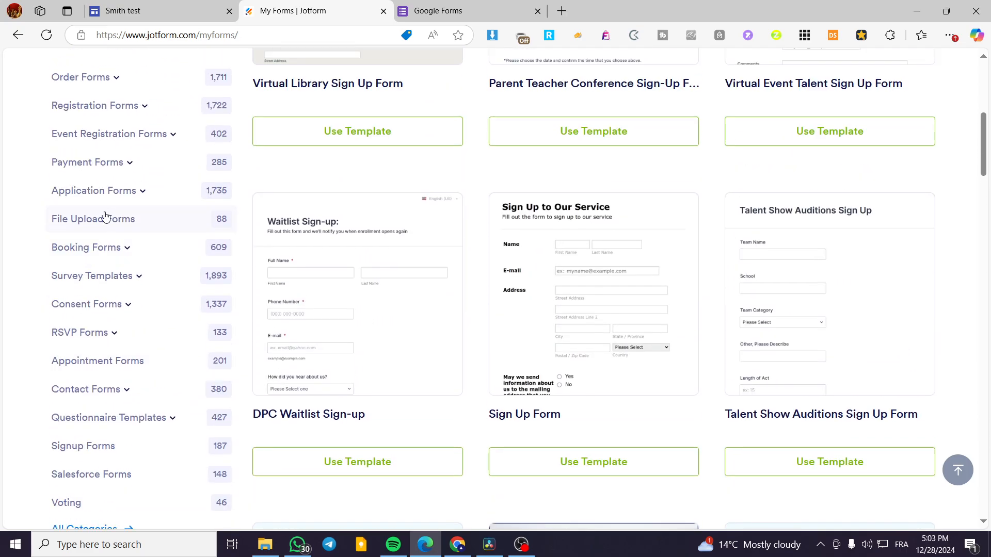
pyautogui.scroll(-3, 123, 284)
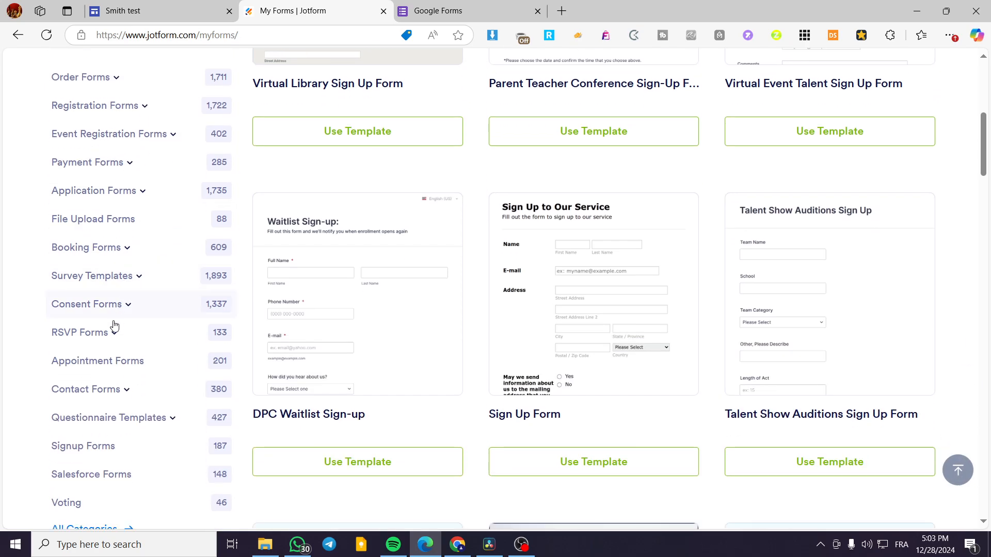
pyautogui.click(101, 450)
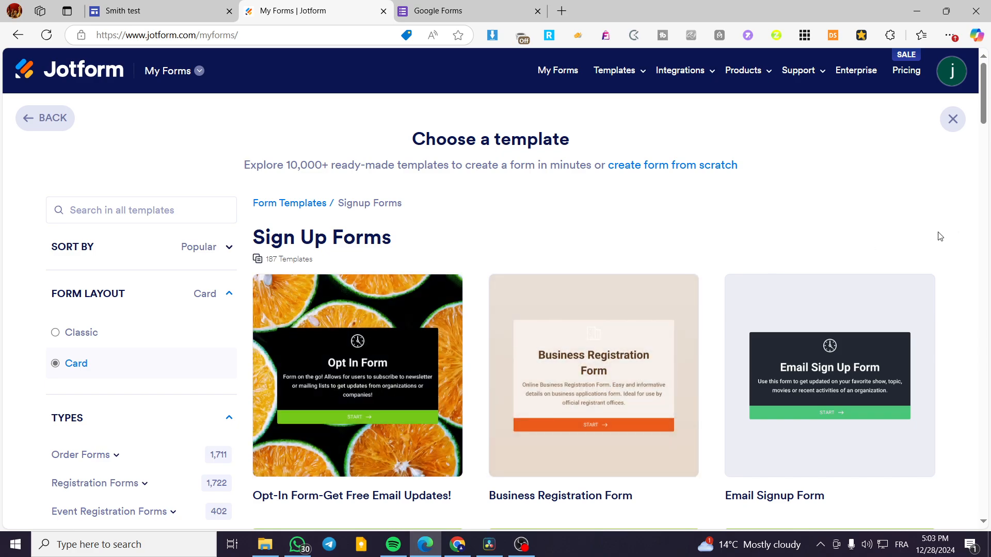
# - Look over the card-style signup templates and switch the form layout filter to Classic
pyautogui.scroll(-10, 712, 243)
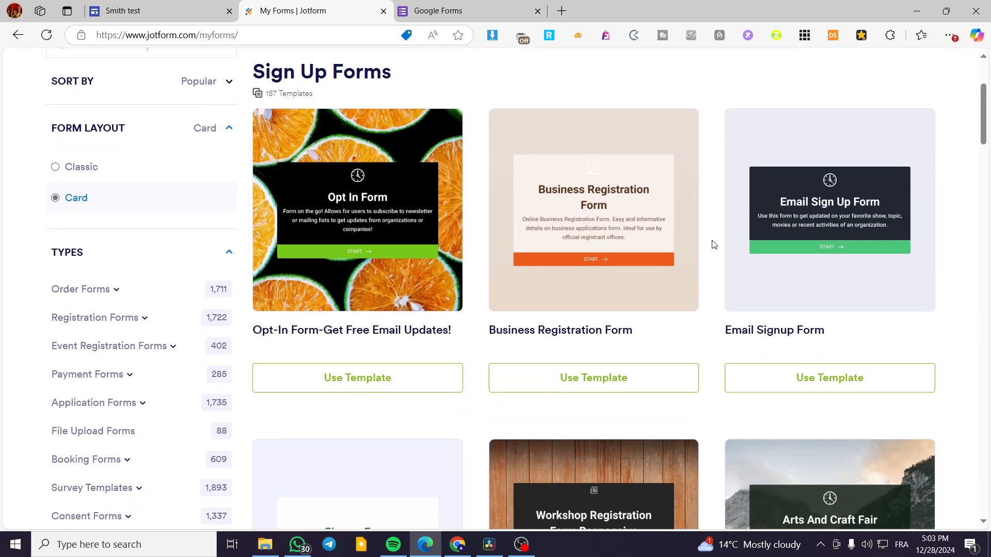
pyautogui.scroll(-10, 944, 240)
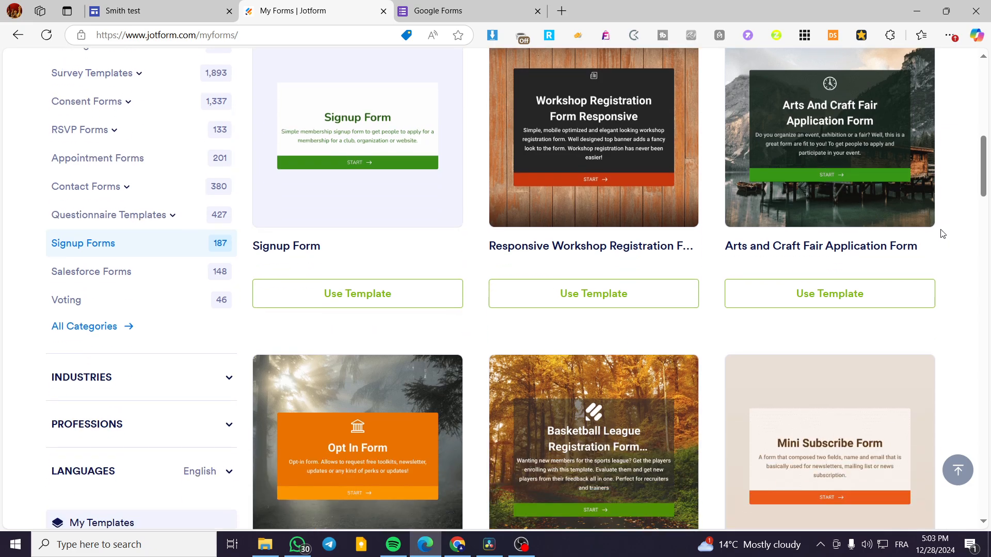
pyautogui.scroll(-5, 942, 234)
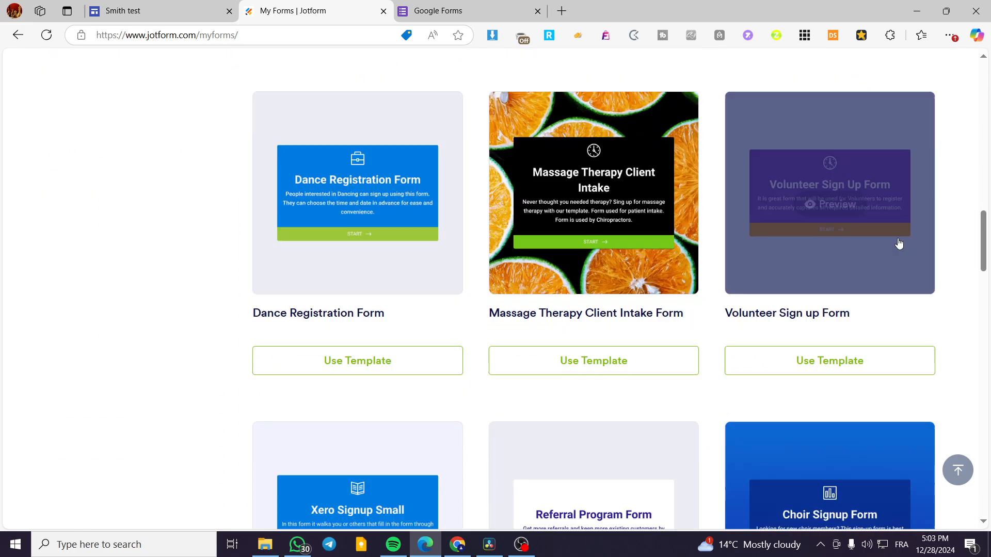
pyautogui.scroll(1, 218, 361)
pyautogui.scroll(20, 219, 361)
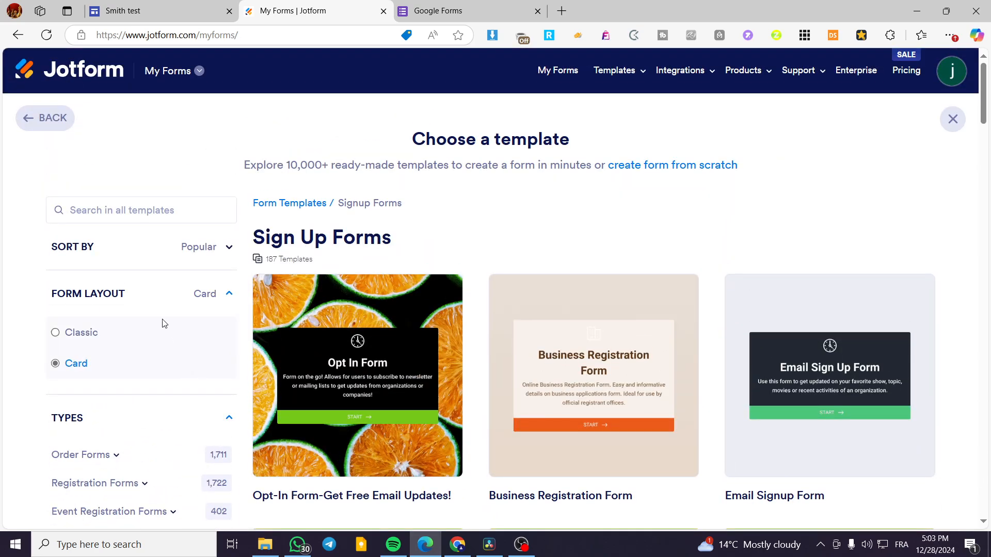
pyautogui.click(85, 333)
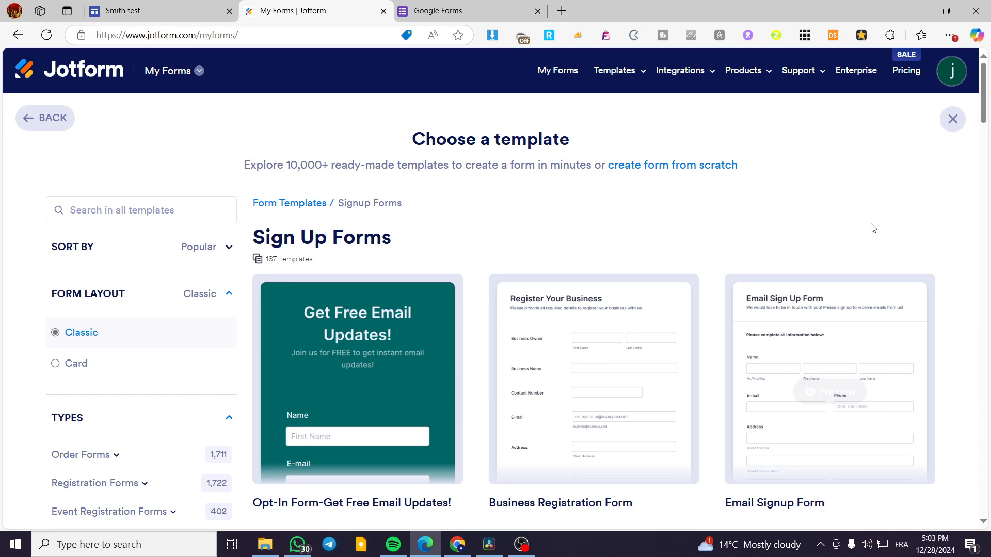
# - Compare the classic-layout signup templates, looking for a simple name and e-mail form
pyautogui.scroll(-5, 872, 228)
pyautogui.scroll(-3, 126, 186)
pyautogui.scroll(6, 111, 218)
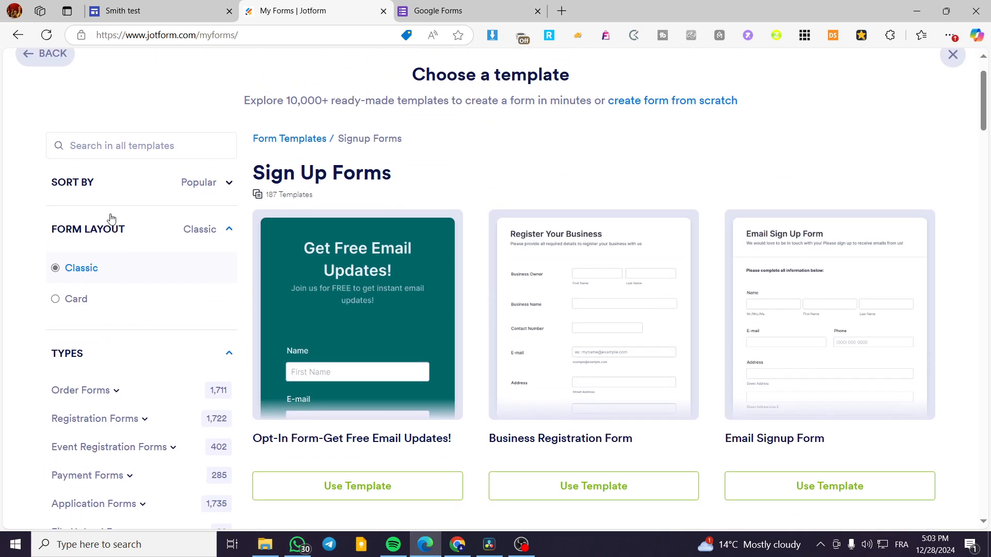
pyautogui.scroll(-9, 876, 294)
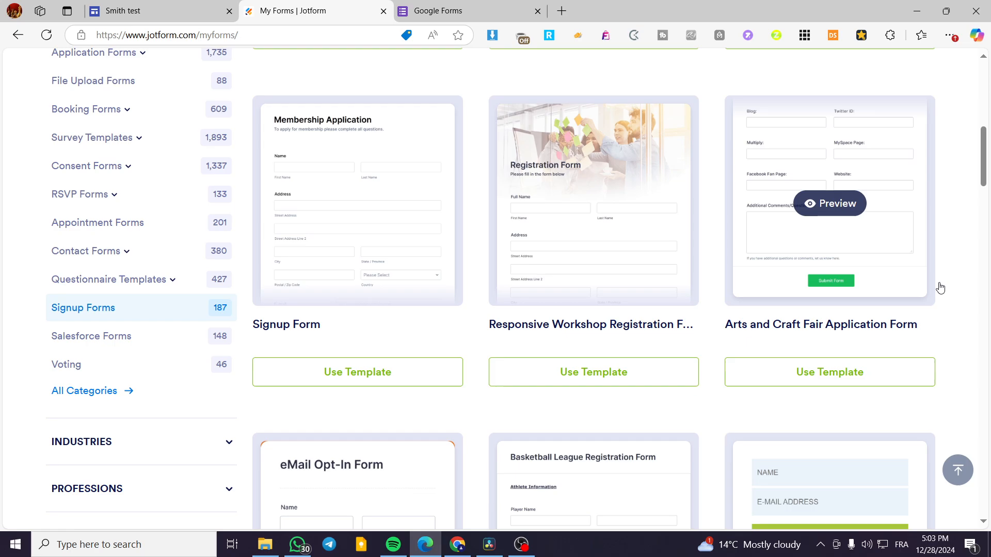
pyautogui.scroll(-3, 967, 279)
pyautogui.scroll(-6, 967, 280)
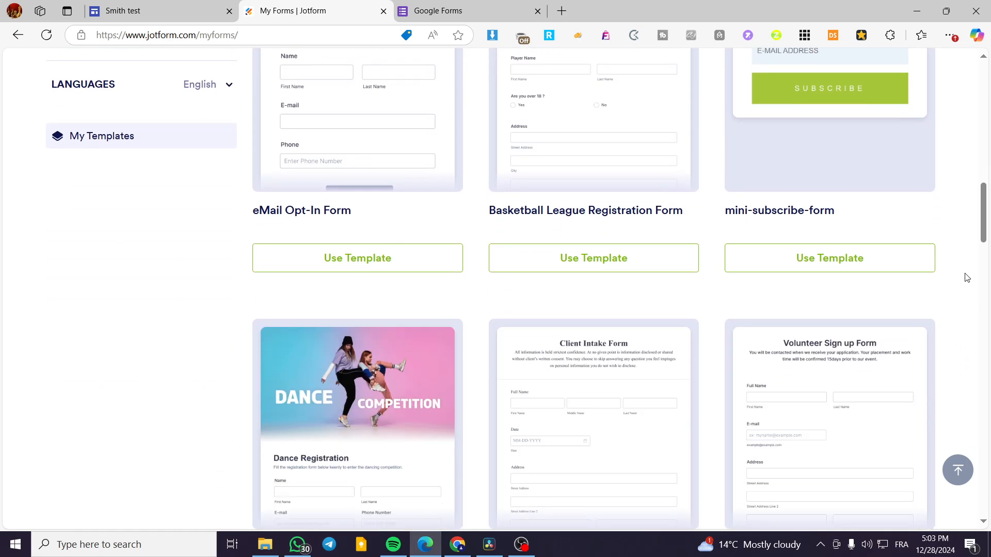
pyautogui.scroll(2, 748, 278)
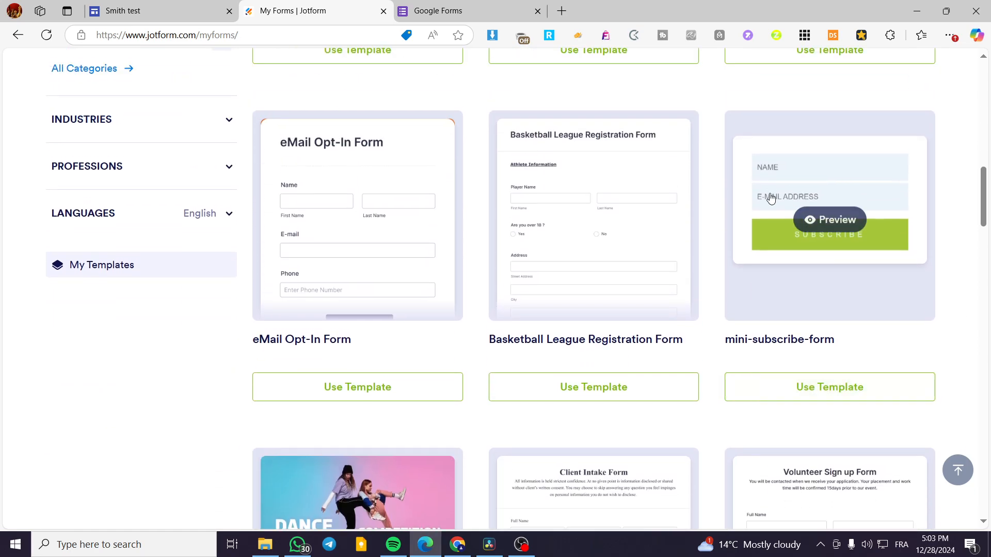
pyautogui.scroll(-5, 232, 385)
pyautogui.moveTo(336, 314)
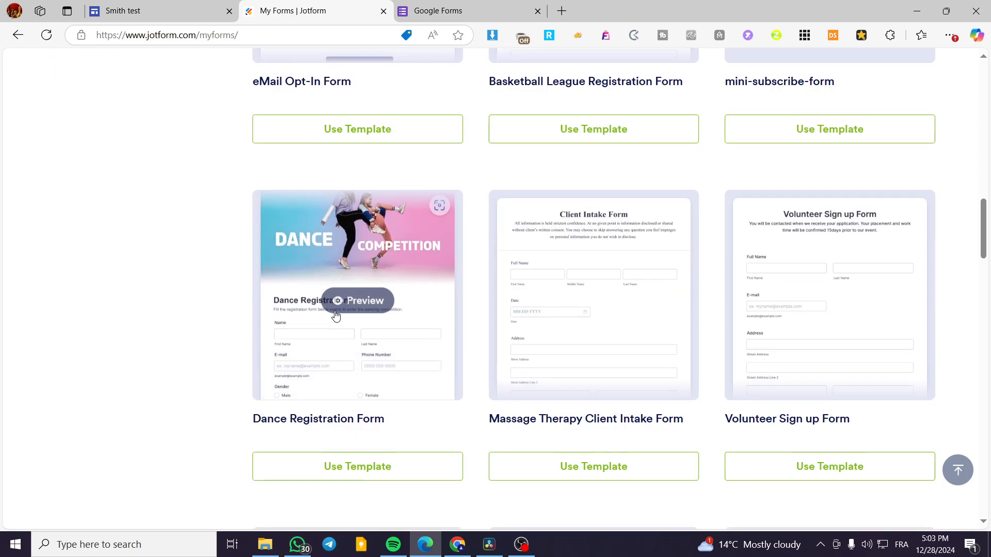
pyautogui.scroll(-9, 901, 328)
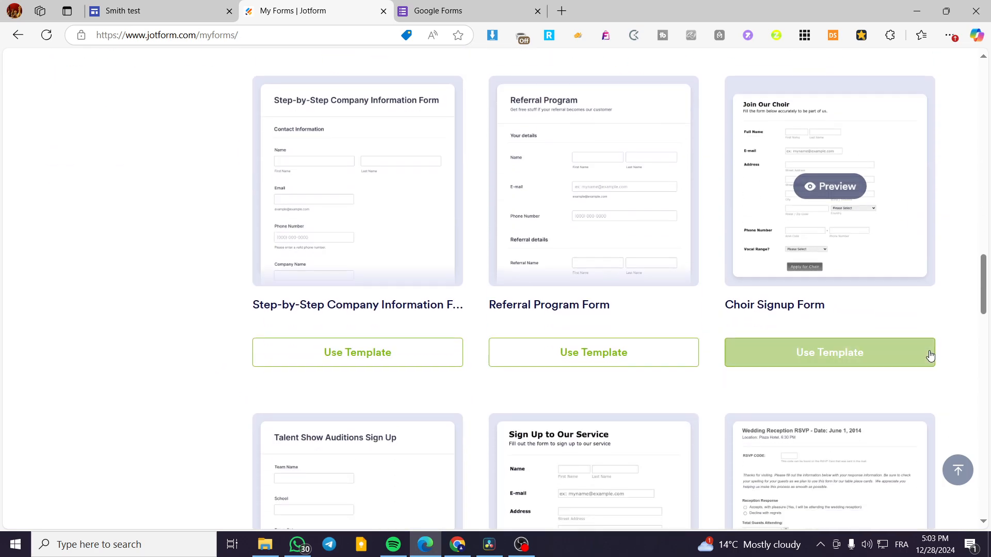
# - Create a new form from the mini-subscribe-form template
pyautogui.scroll(17, 928, 359)
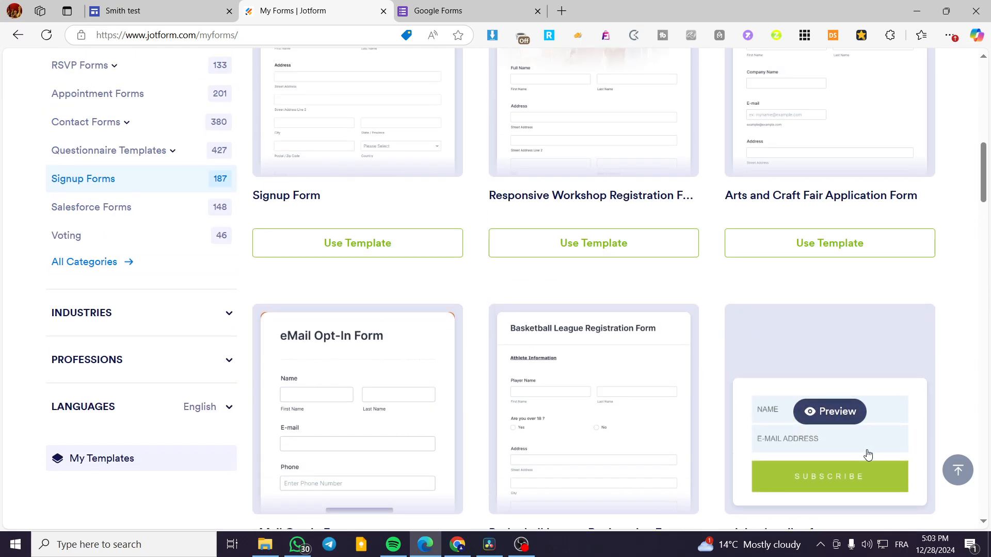
pyautogui.scroll(-4, 868, 456)
pyautogui.click(864, 392)
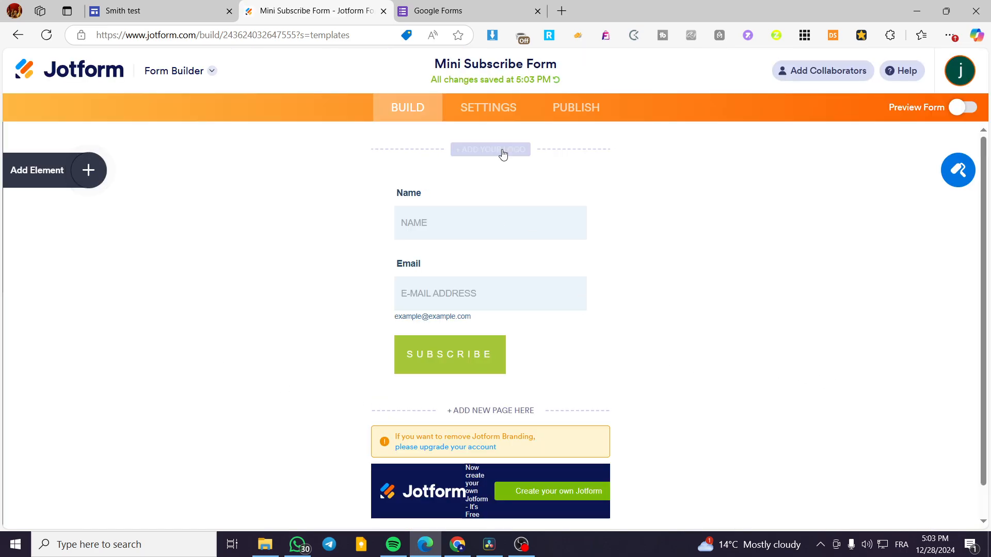
# - Add a Heading element above the Name field with the text "Sign Up"
pyautogui.click(89, 171)
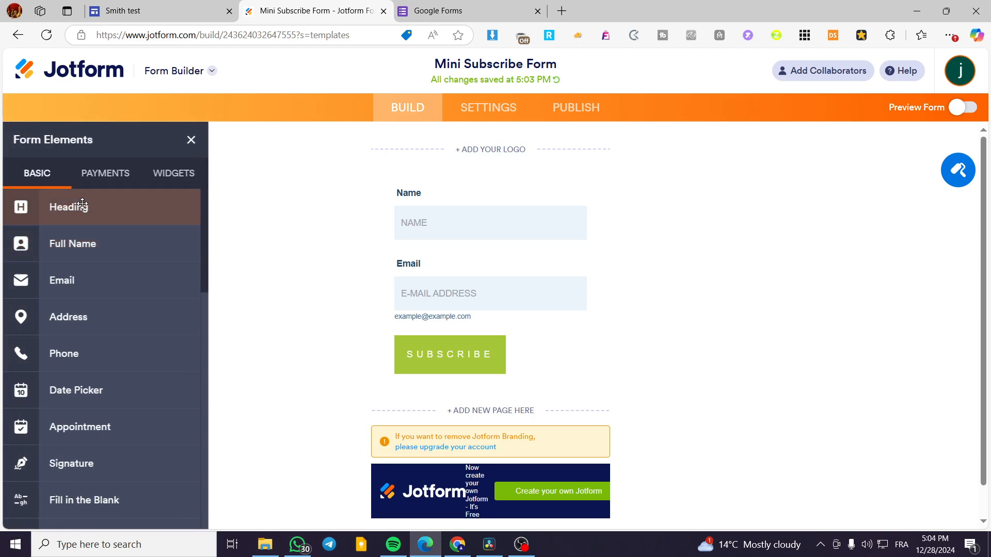
pyautogui.moveTo(82, 203); pyautogui.dragTo(492, 191)
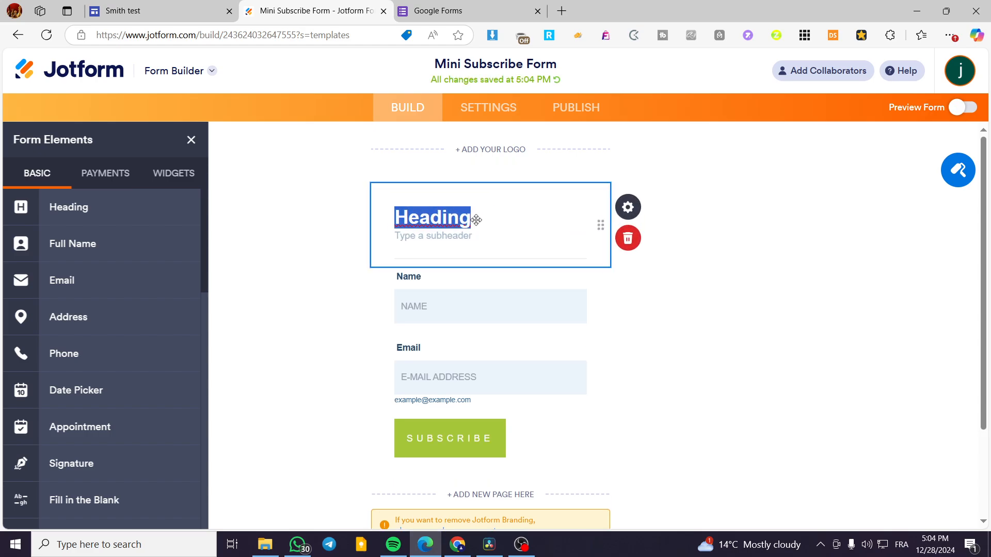
pyautogui.write('Sign Up')
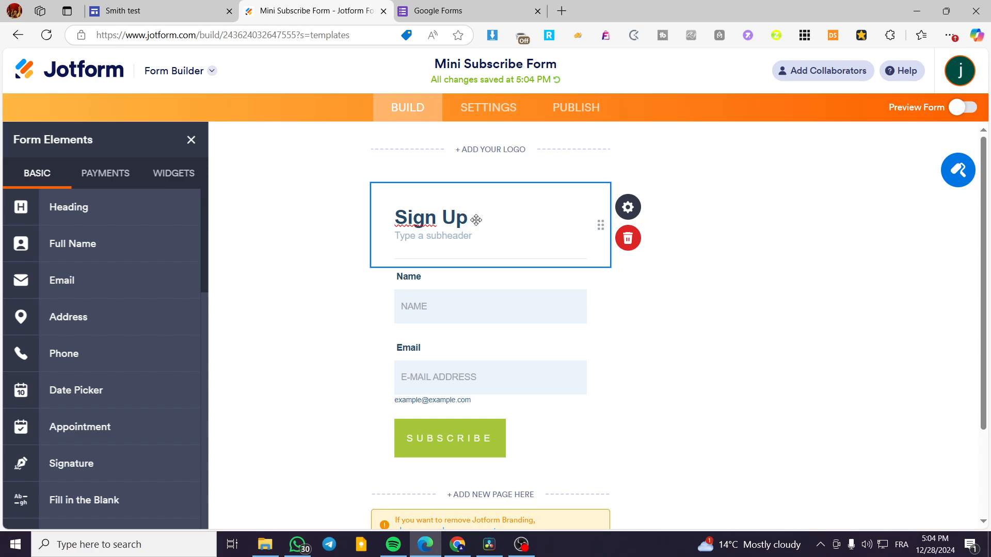
# - Center-align the "Sign Up" heading and glance at its heading image options
pyautogui.click(628, 207)
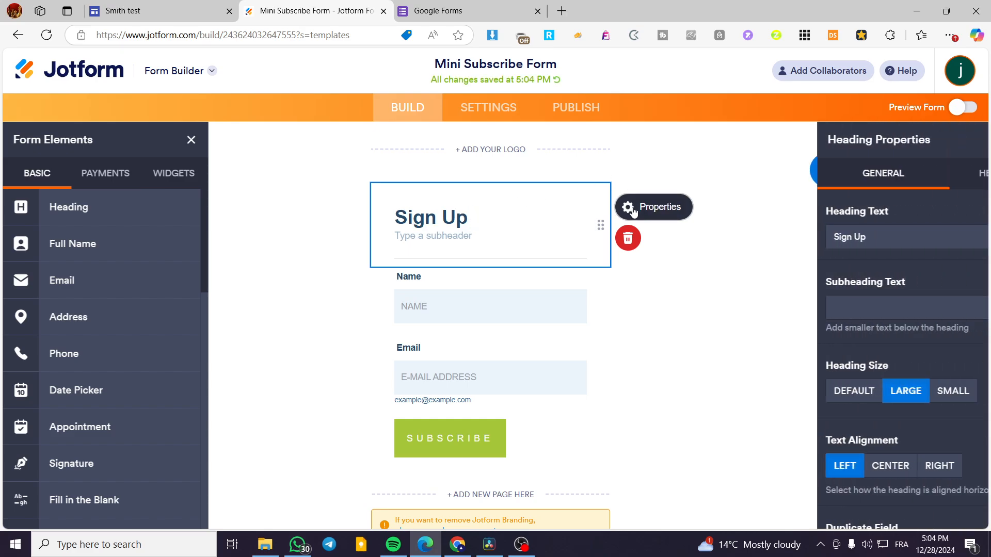
pyautogui.click(794, 468)
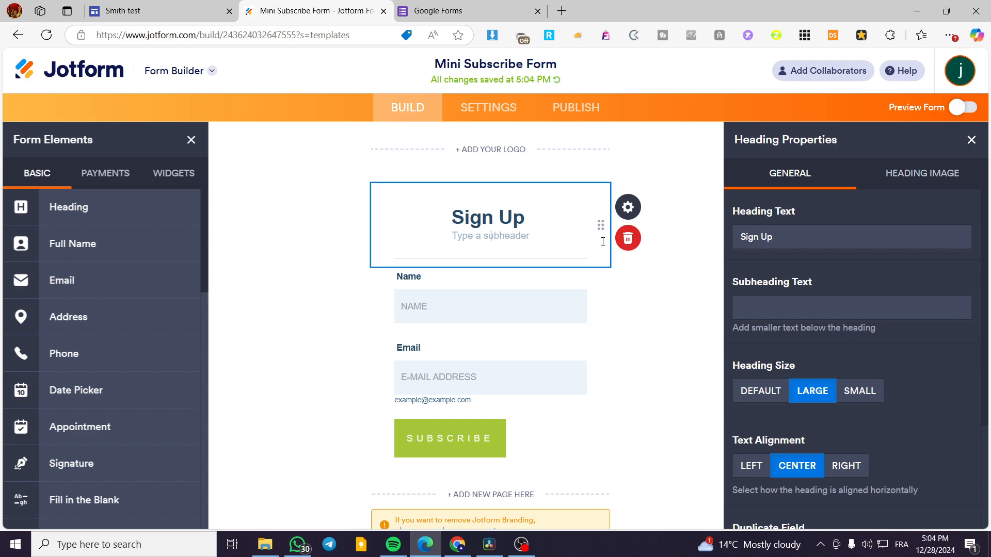
pyautogui.click(898, 181)
pyautogui.click(829, 180)
# - Set the heading's subheading text to "Subscribe to our Newsletter and get more info"
pyautogui.click(776, 304)
pyautogui.write('f')
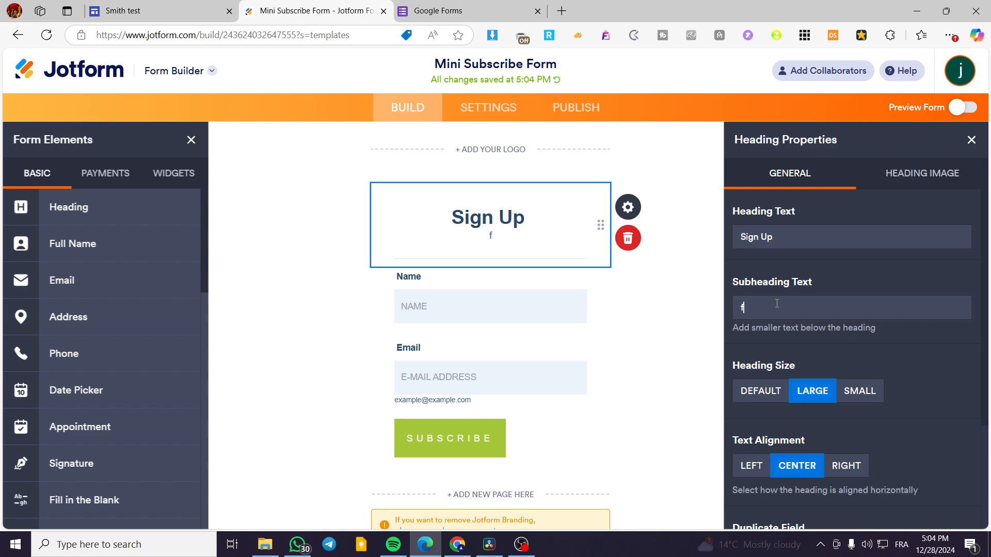
pyautogui.press('BackSpace')
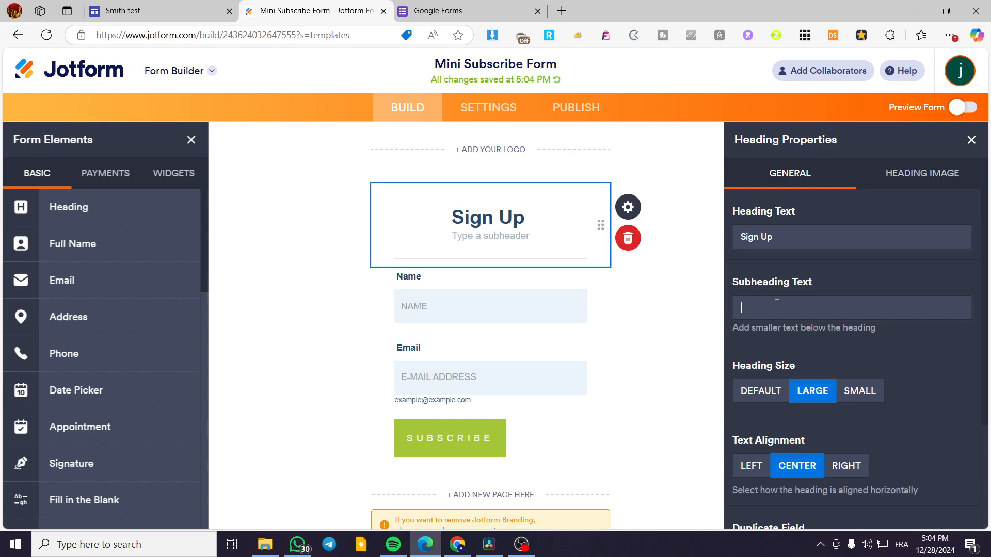
pyautogui.write('Subscribe to our')
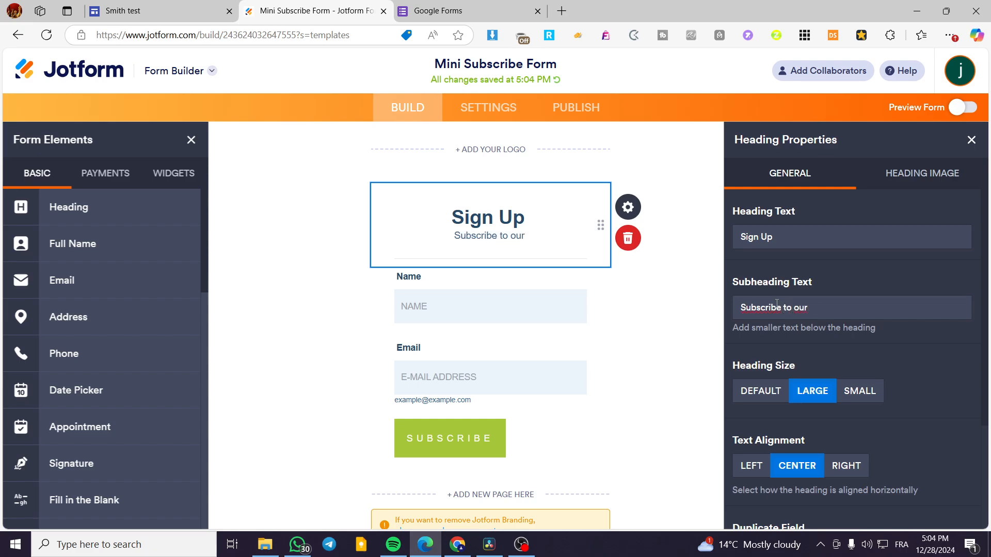
pyautogui.write('slett')
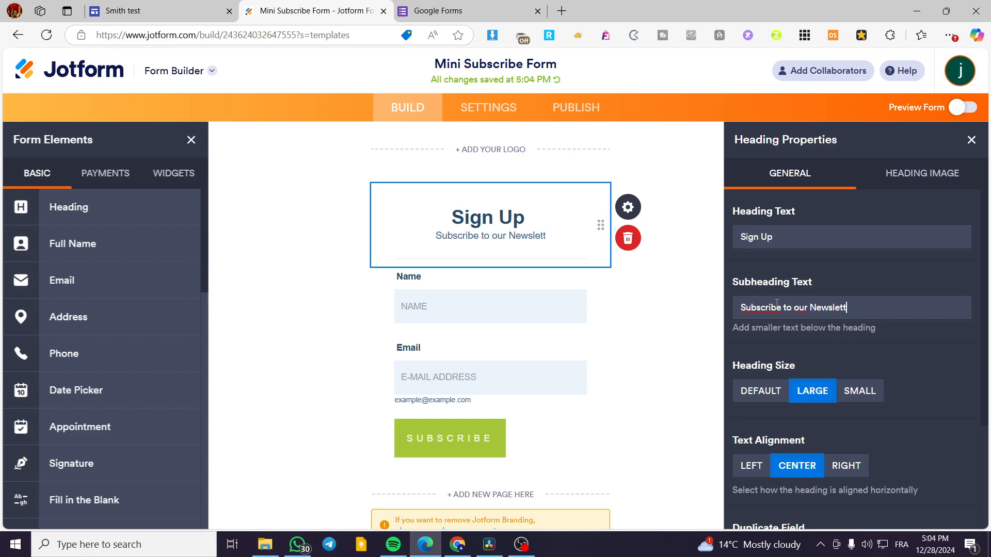
pyautogui.write('er ')
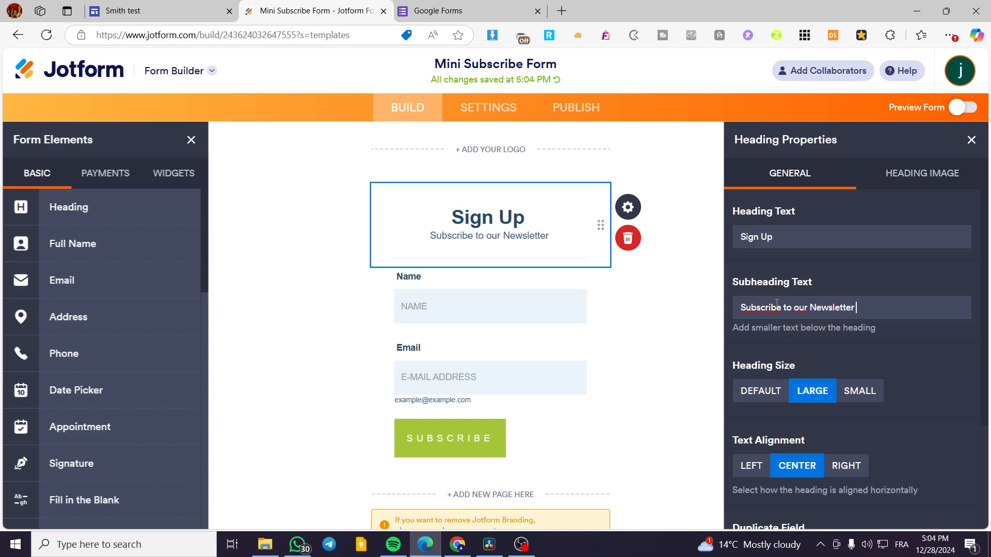
pyautogui.write('and get more ')
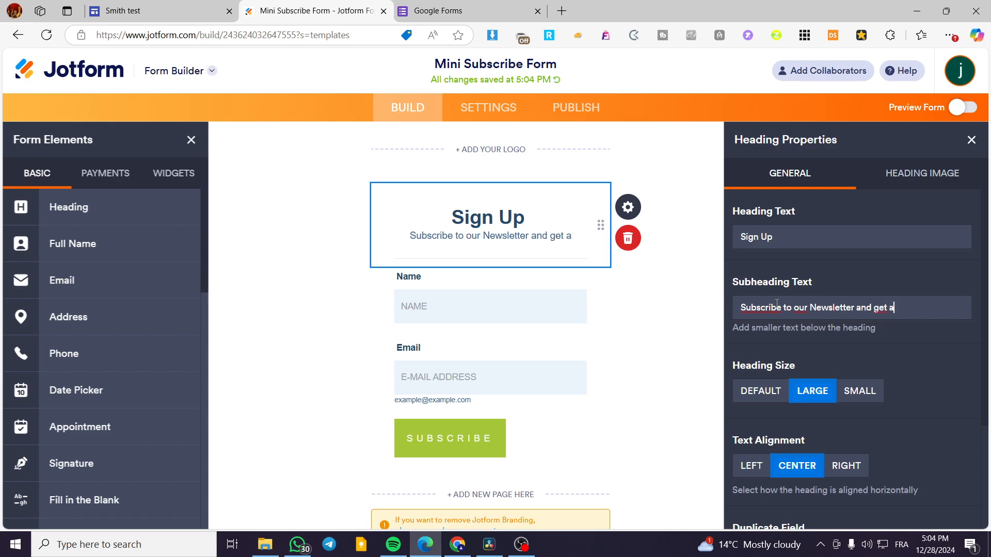
pyautogui.write('info')
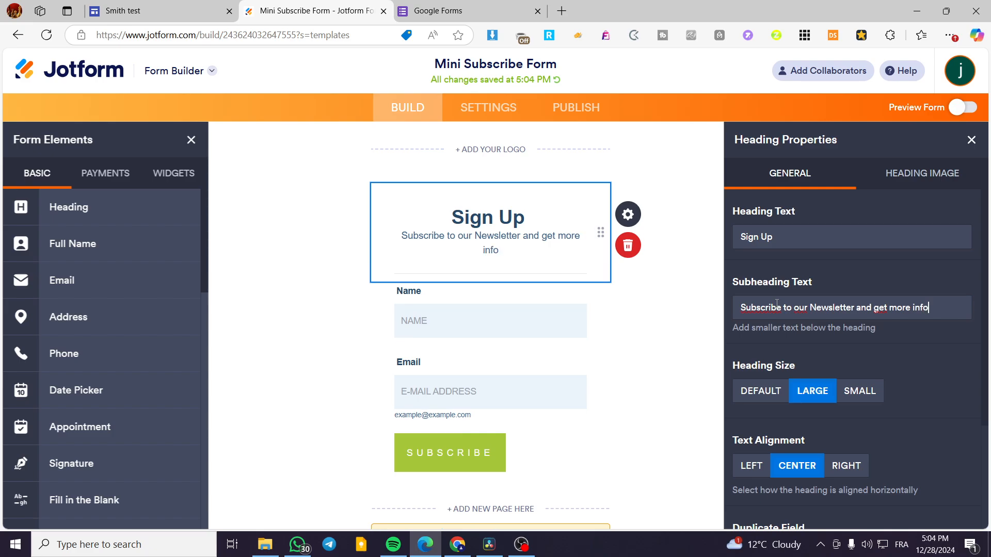
# - Shorten the heading's subheading text to "Subscribe to our Newsletter" and close the heading properties
pyautogui.press('BackSpace')
pyautogui.press('BackSpace')
pyautogui.press('BackSpace')
pyautogui.press('BackSpace')
pyautogui.press('BackSpace')
pyautogui.press('BackSpace')
pyautogui.press('BackSpace')
pyautogui.press('BackSpace')
pyautogui.press('BackSpace')
pyautogui.press('BackSpace')
pyautogui.press('BackSpace')
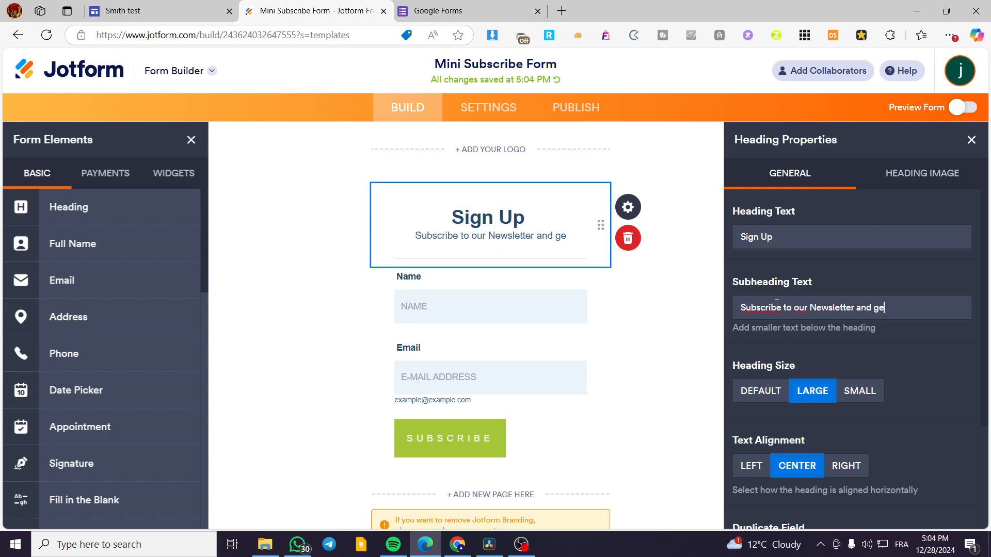
pyautogui.press('BackSpace')
pyautogui.press('BackSpace')
pyautogui.press('BackSpace')
pyautogui.press('BackSpace')
pyautogui.press('BackSpace')
pyautogui.press('BackSpace')
pyautogui.press('BackSpace')
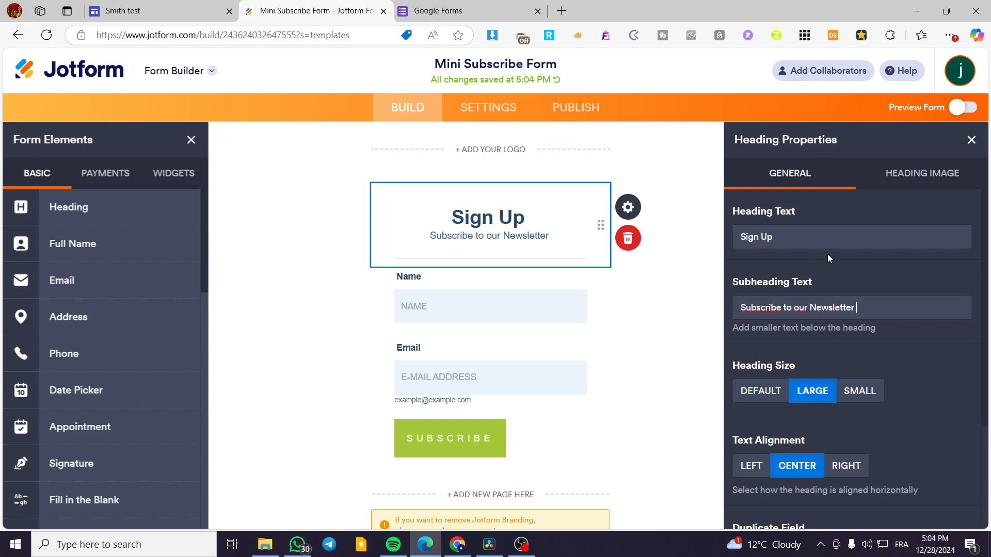
pyautogui.click(971, 139)
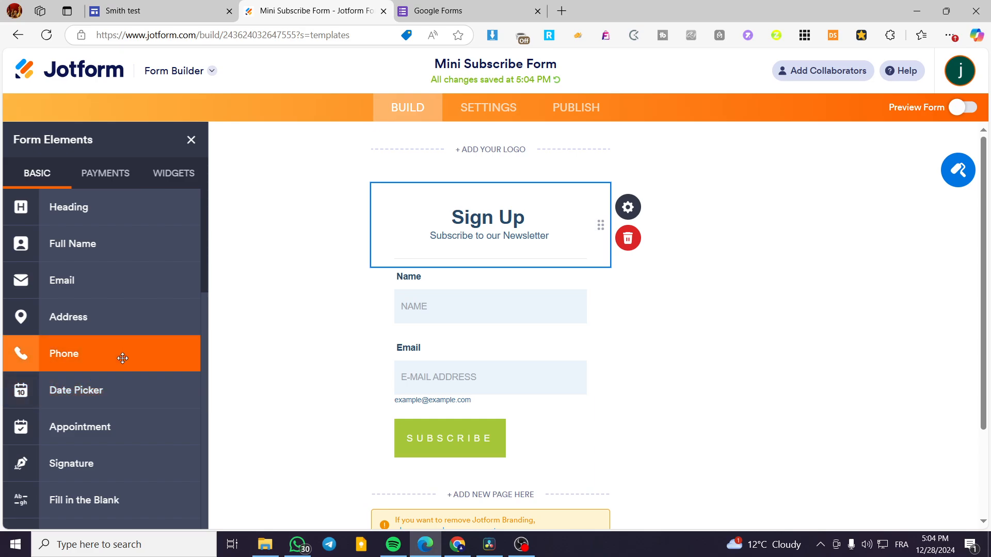
# - Change the Name field's label to "Full Name" and its placeholder to "FULL NAME"
pyautogui.scroll(-2, 78, 351)
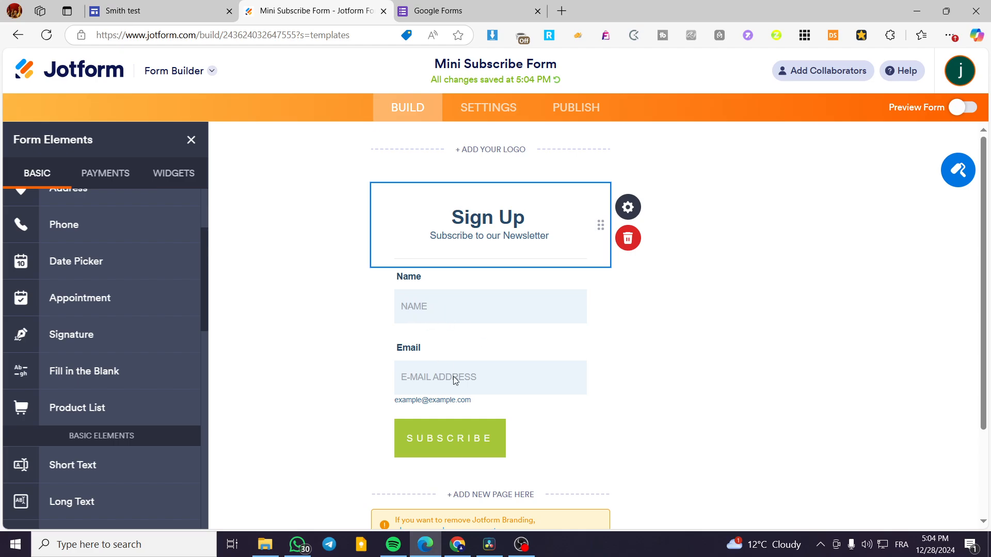
pyautogui.scroll(2, 83, 370)
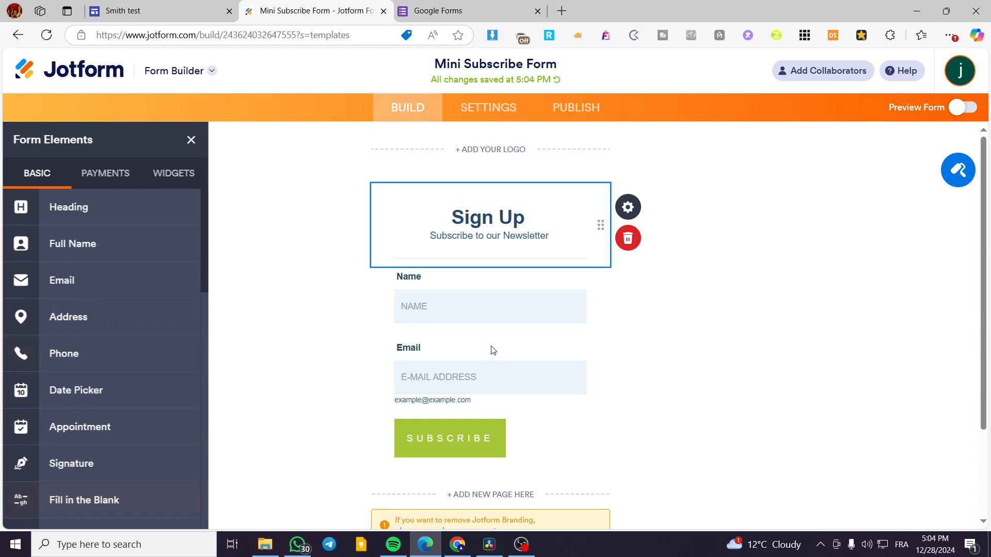
pyautogui.click(508, 307)
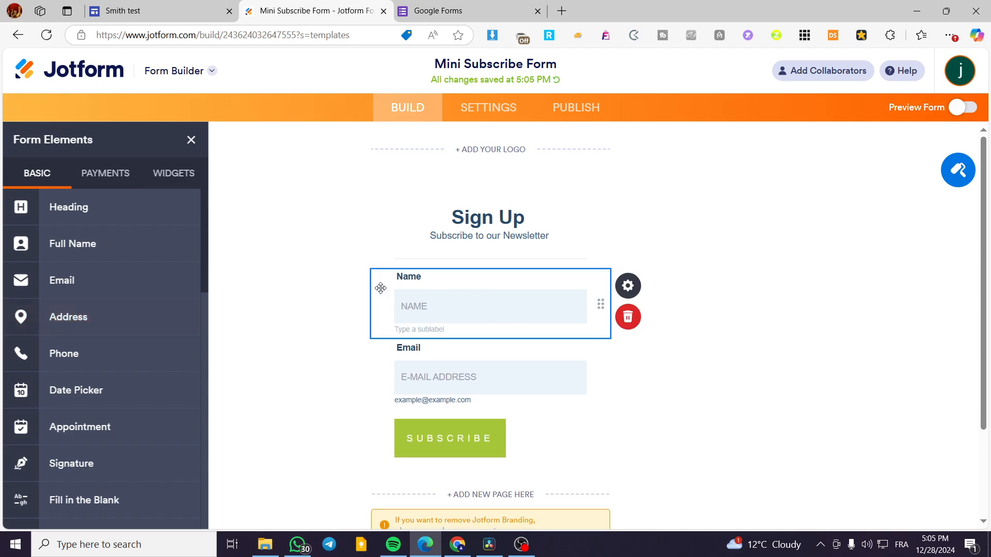
pyautogui.click(635, 290)
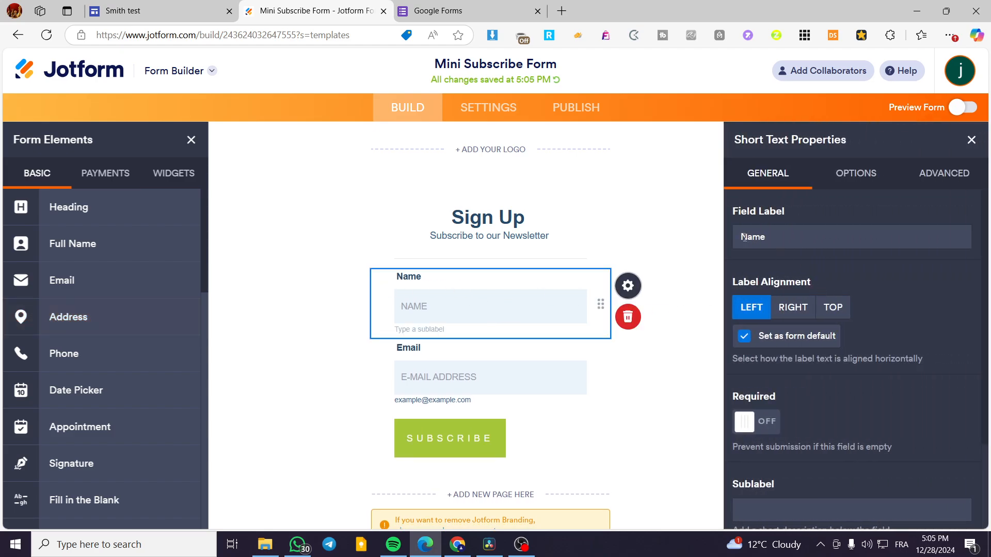
pyautogui.click(741, 237)
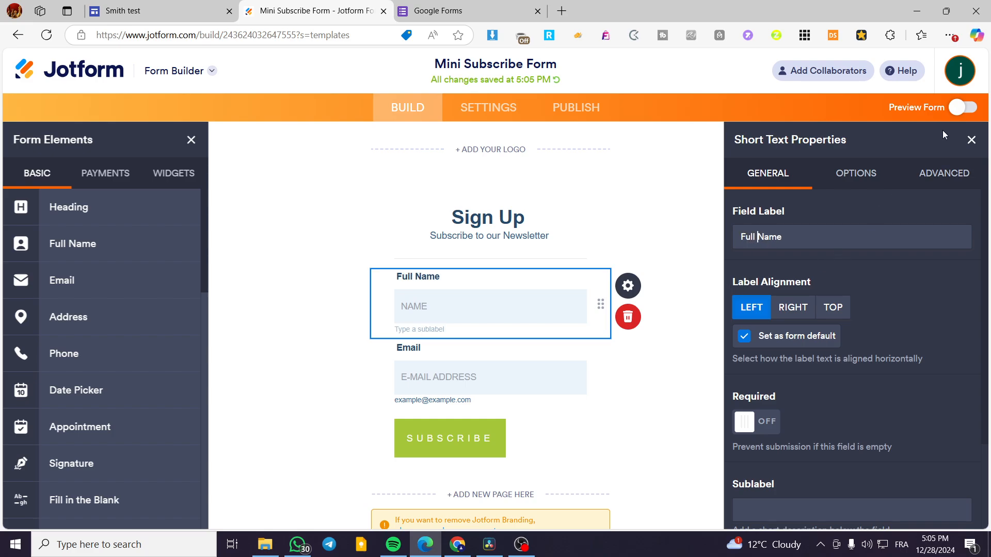
pyautogui.click(937, 182)
pyautogui.click(742, 237)
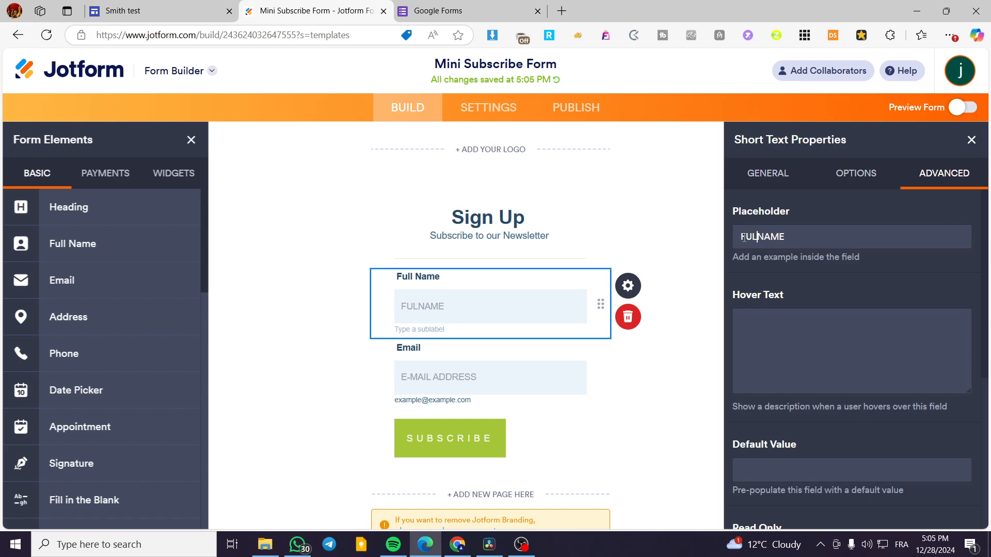
pyautogui.click(971, 140)
# - Add a Phone element below the Full Name field and an Address element below the phone number
pyautogui.scroll(-3, 371, 378)
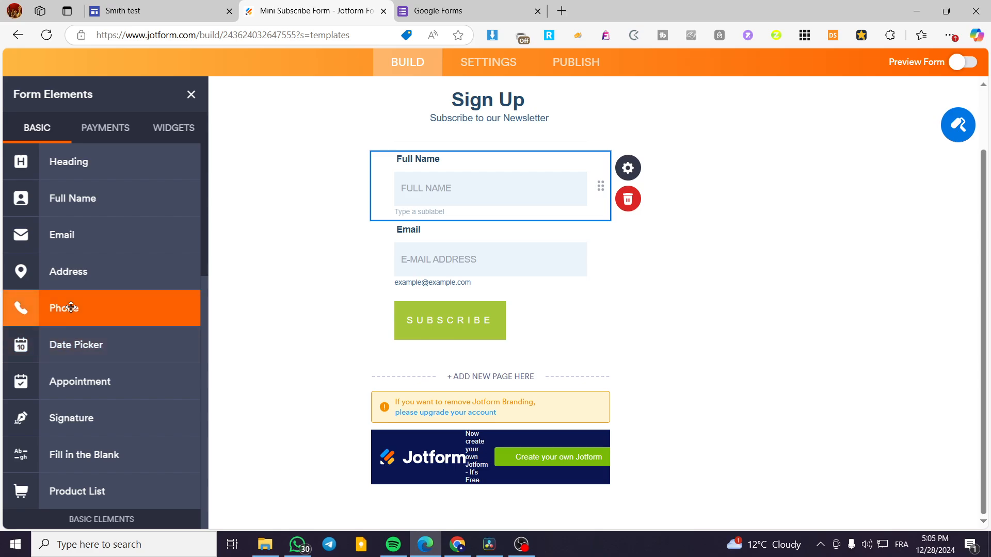
pyautogui.moveTo(64, 309); pyautogui.dragTo(467, 197)
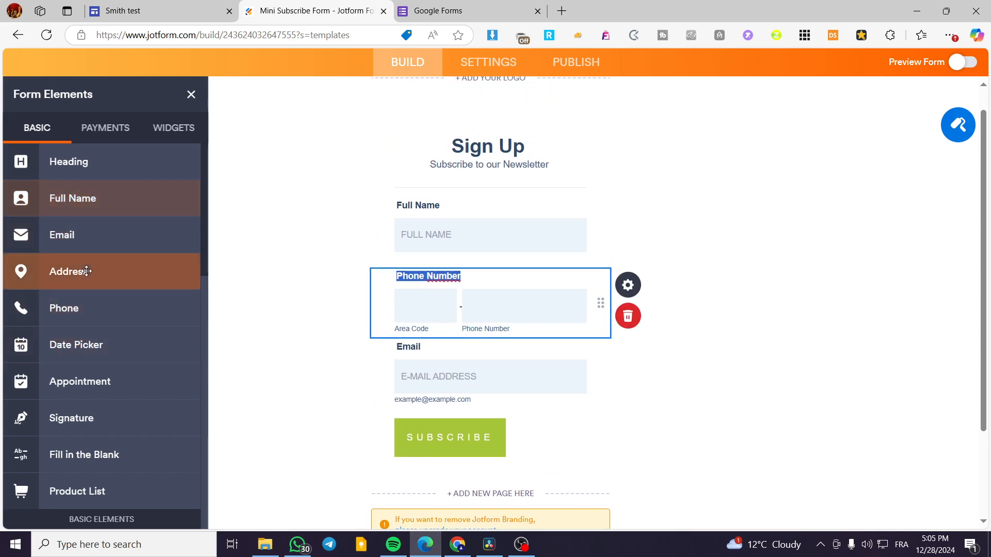
pyautogui.moveTo(150, 272); pyautogui.dragTo(495, 356)
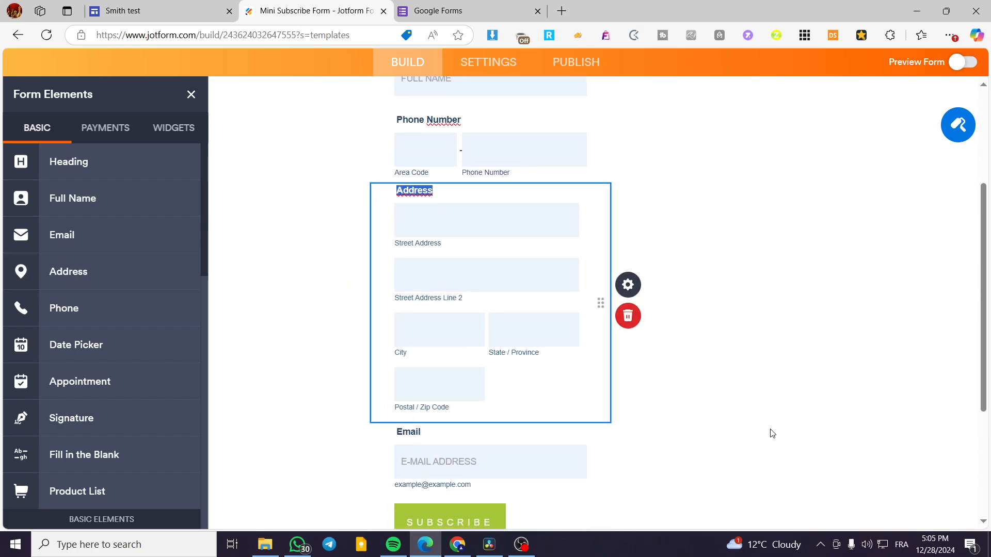
pyautogui.click(770, 433)
# - Make the Full Name, Phone Number, Address and Email fields required
pyautogui.scroll(5, 499, 454)
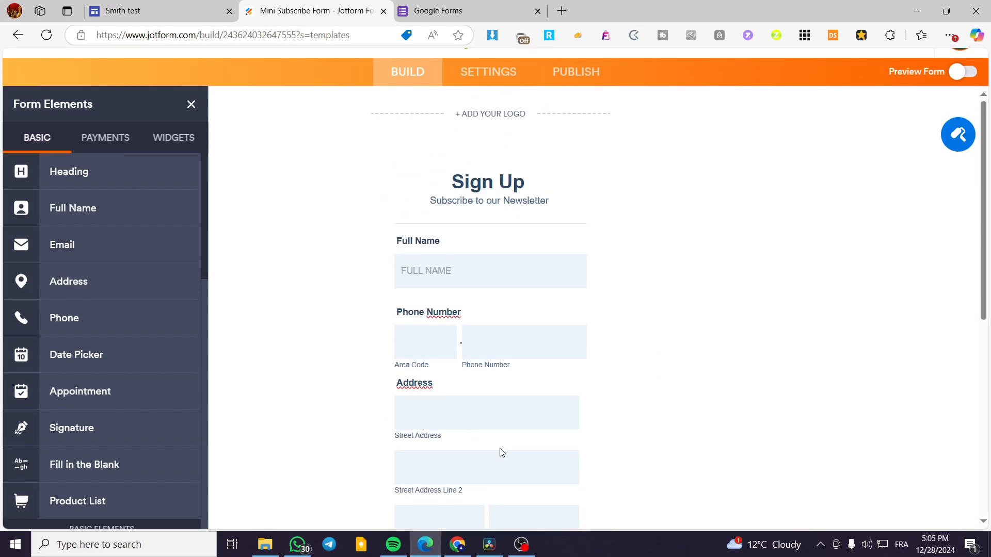
pyautogui.click(462, 285)
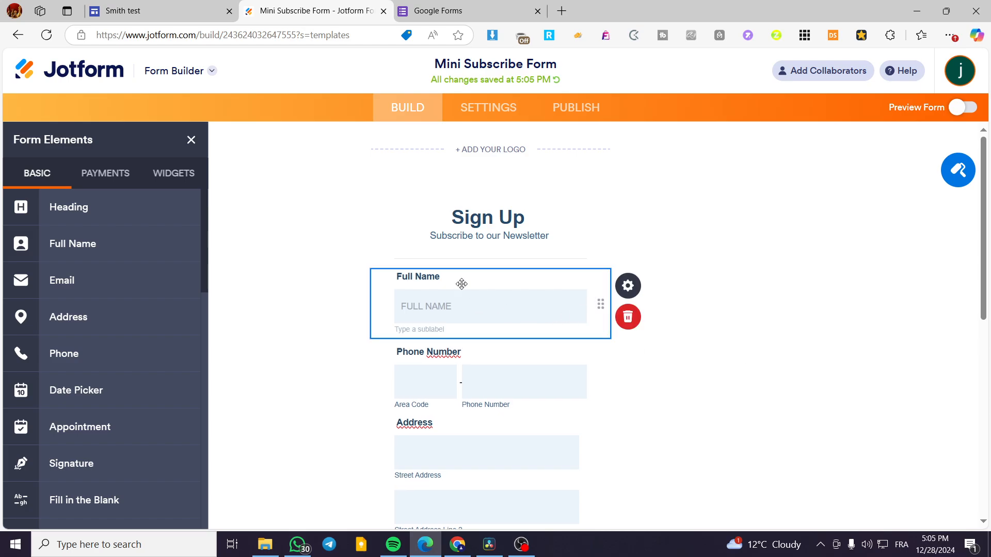
pyautogui.click(631, 291)
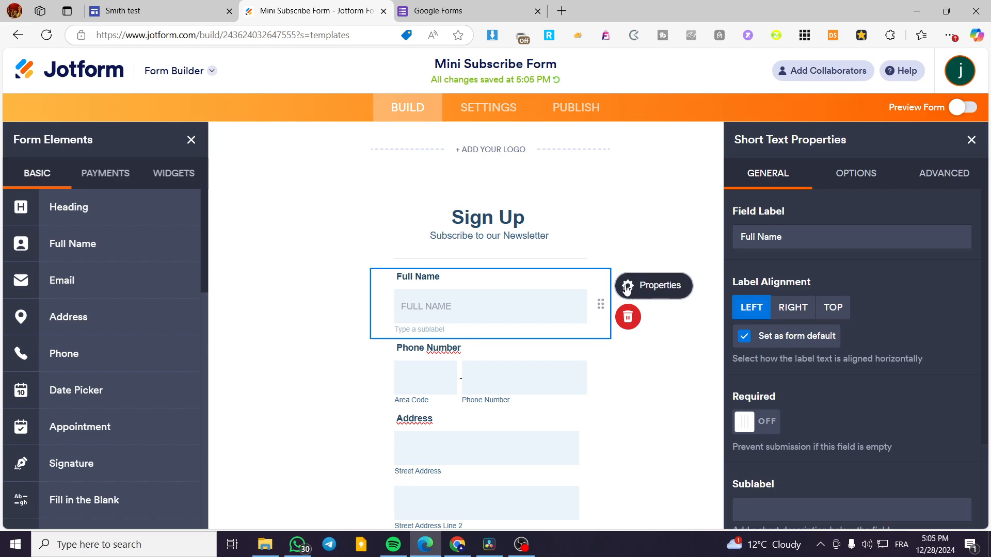
pyautogui.click(758, 426)
pyautogui.click(534, 390)
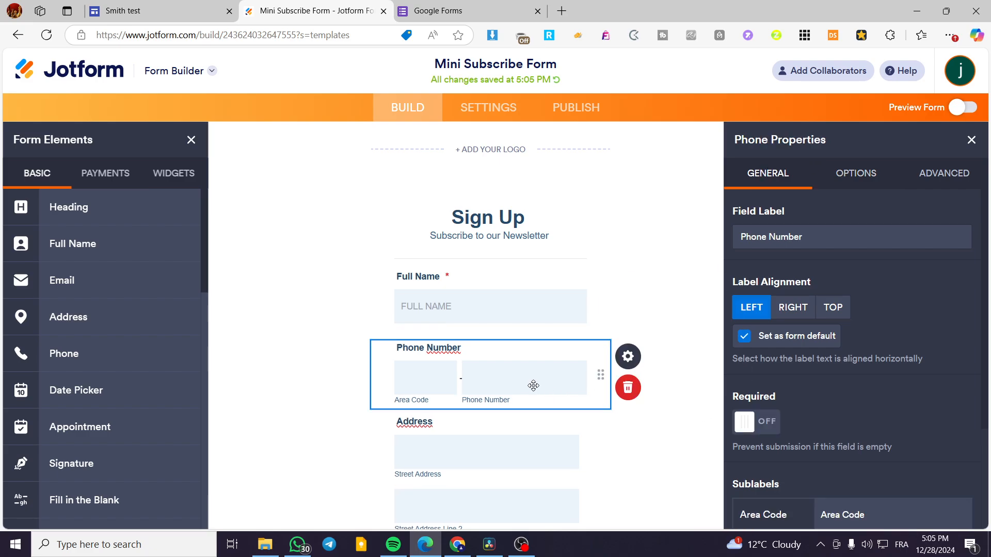
pyautogui.click(754, 422)
pyautogui.scroll(-3, 549, 372)
pyautogui.scroll(-3, 547, 373)
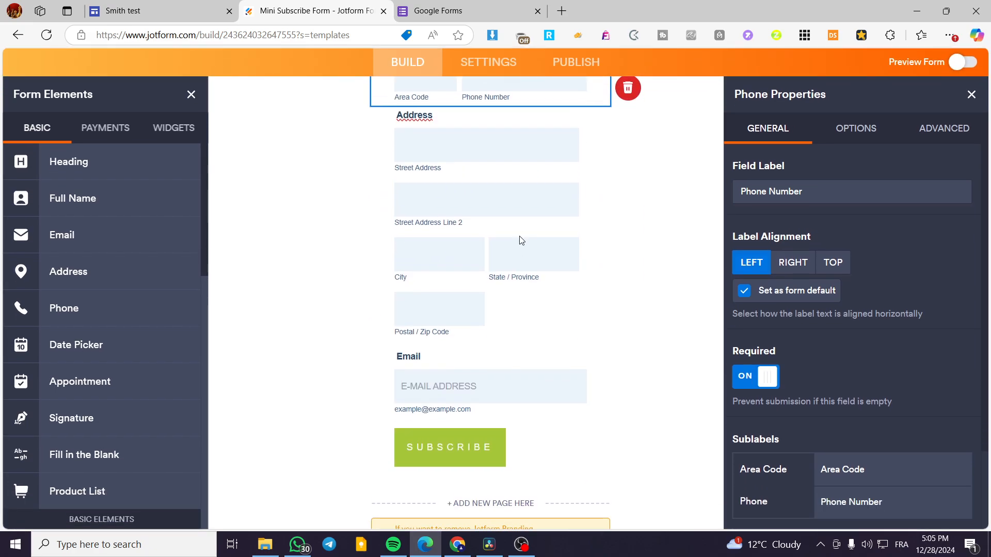
pyautogui.click(531, 183)
pyautogui.click(744, 387)
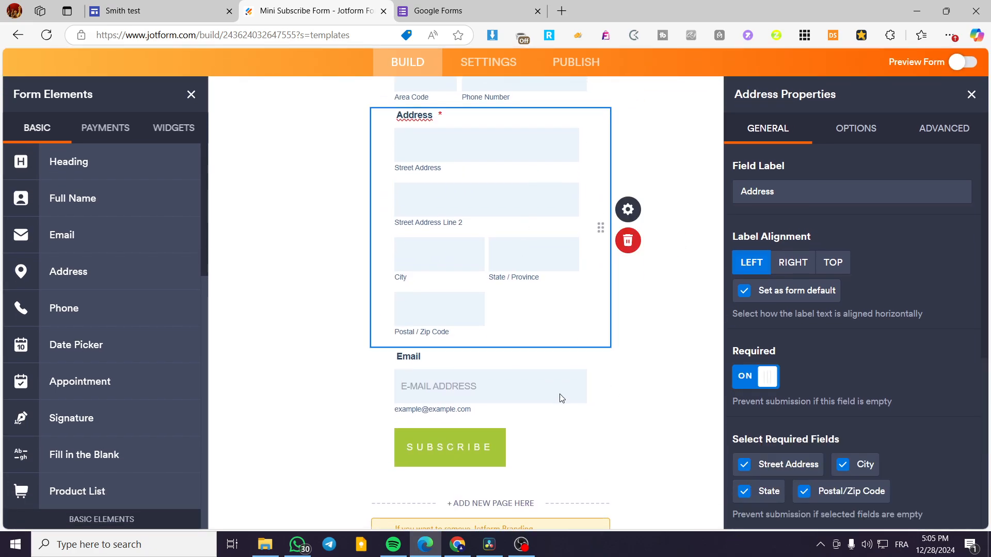
pyautogui.click(534, 379)
pyautogui.click(752, 389)
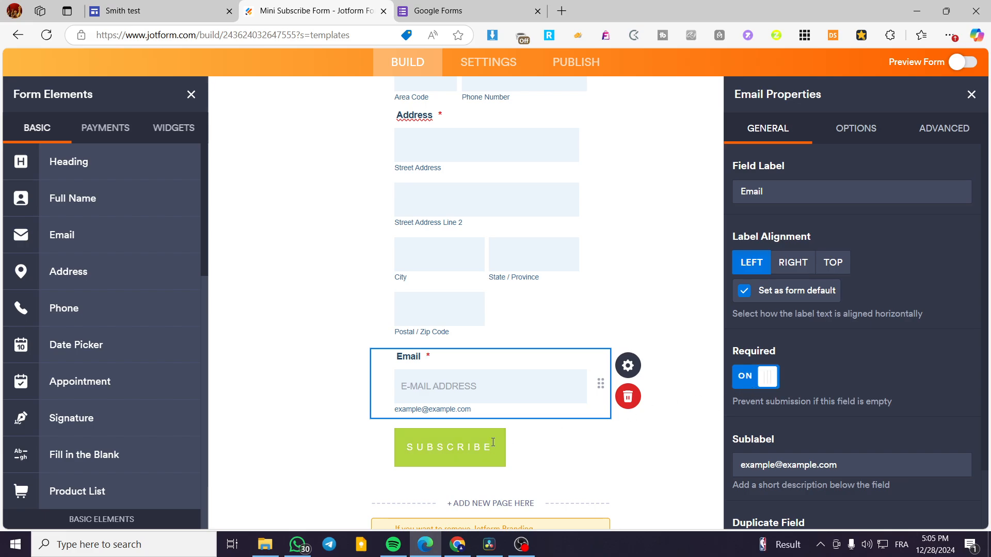
# - Change the submit button's text to "Sign Up" and align the button to the center
pyautogui.click(483, 461)
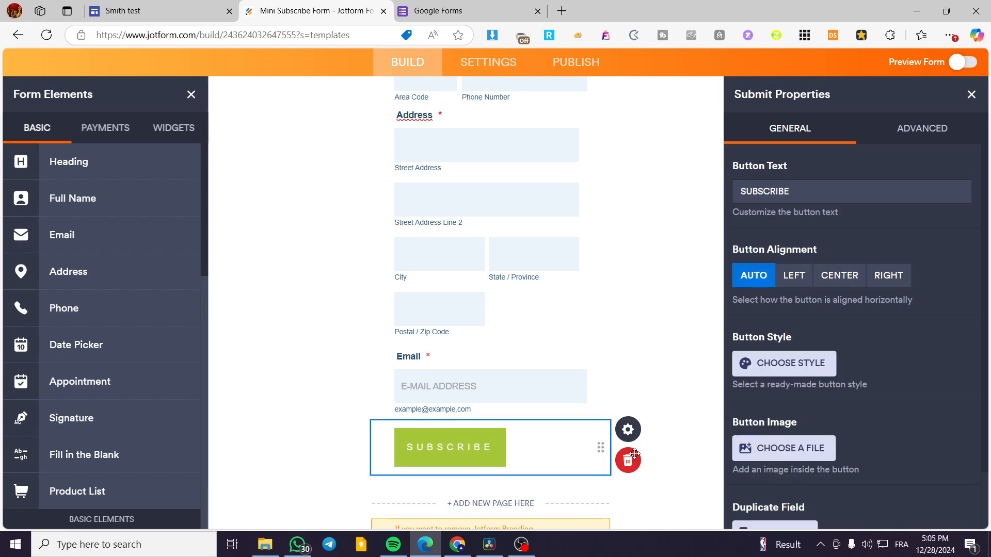
pyautogui.doubleClick(818, 182)
pyautogui.write('Si')
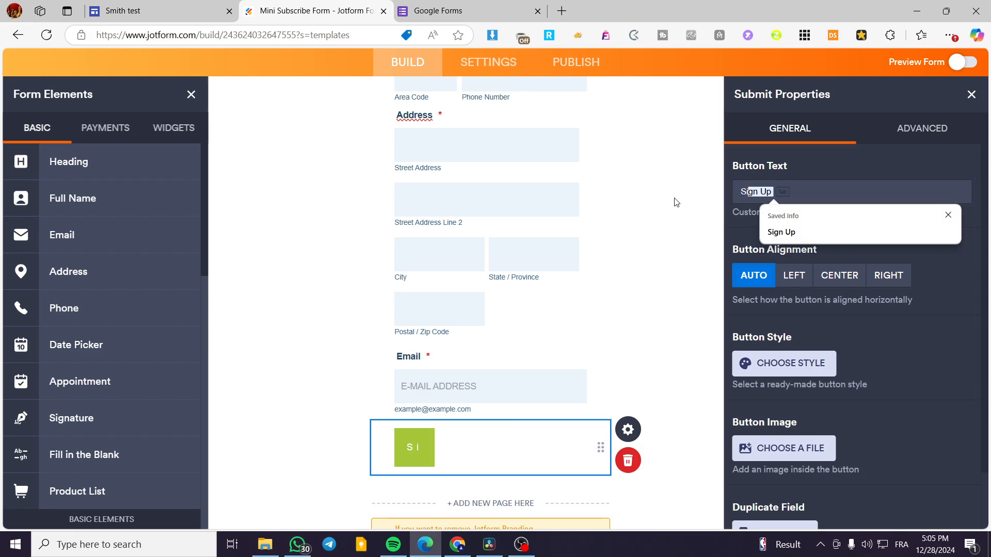
pyautogui.write('gn Up')
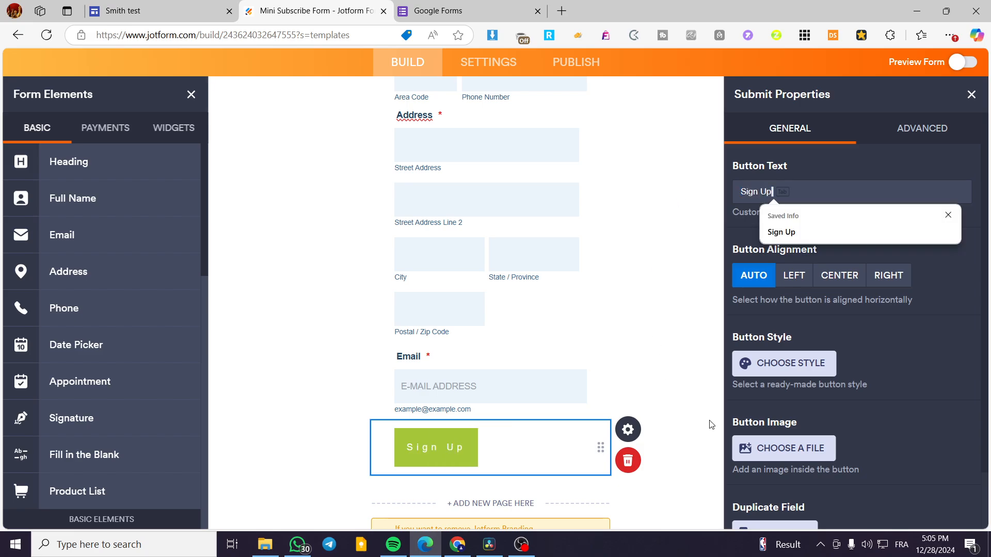
pyautogui.click(835, 278)
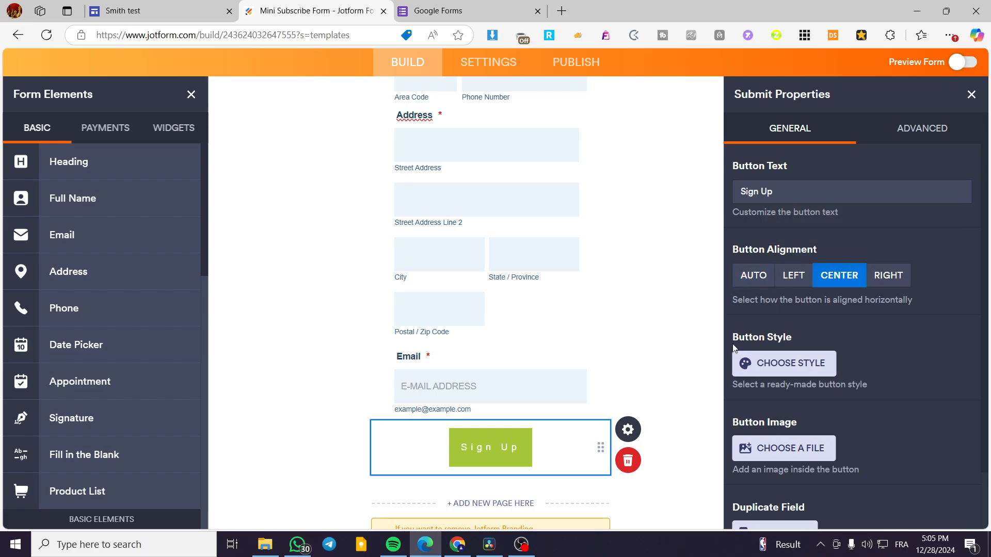
pyautogui.click(972, 94)
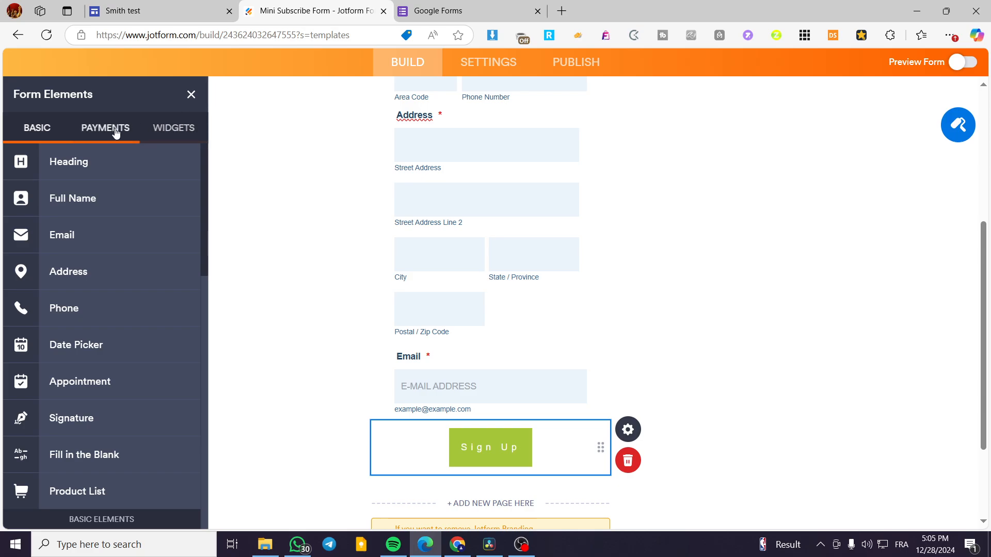
# - Browse the available payment gateways and widgets among the form elements, then close the element list
pyautogui.scroll(6, 610, 347)
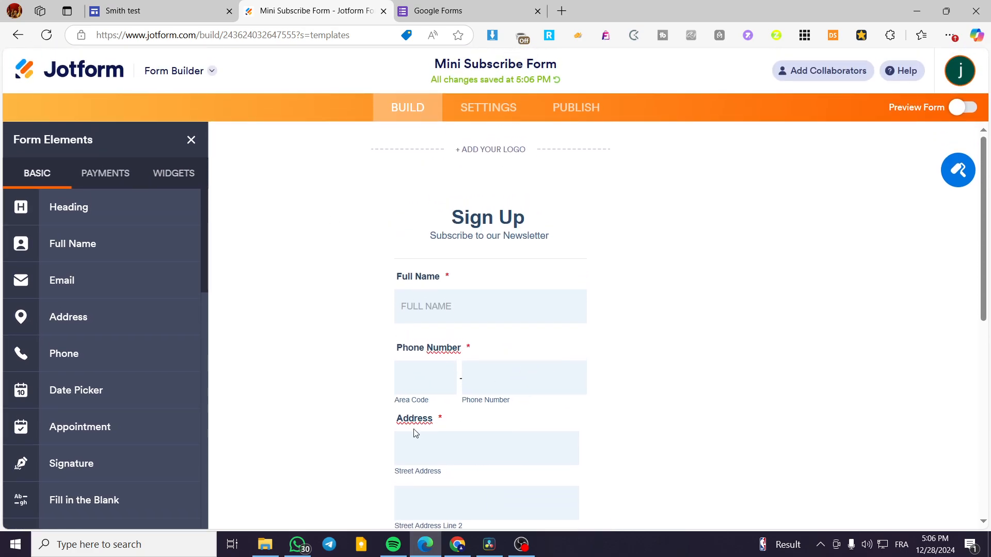
pyautogui.click(123, 179)
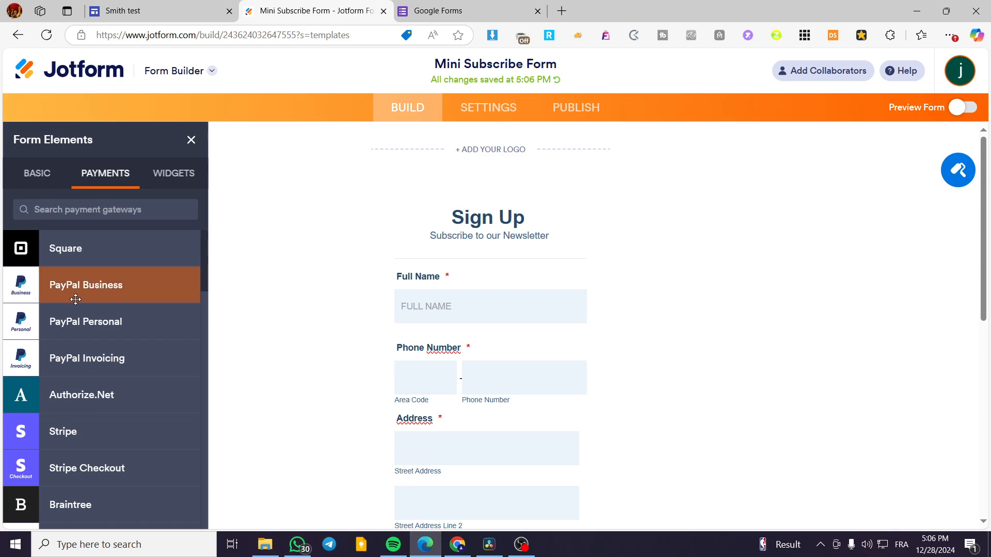
pyautogui.scroll(-15, 115, 354)
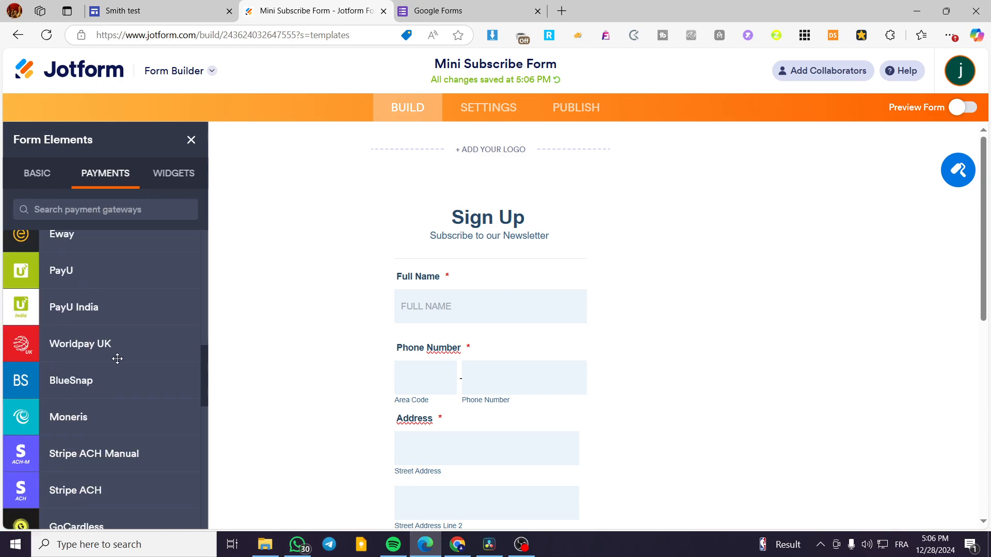
pyautogui.scroll(15, 123, 382)
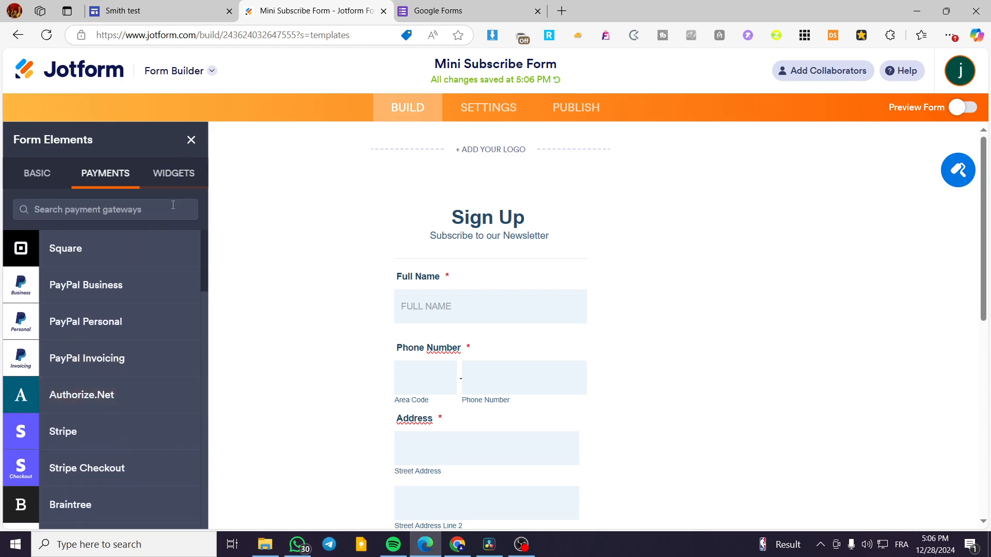
pyautogui.click(174, 174)
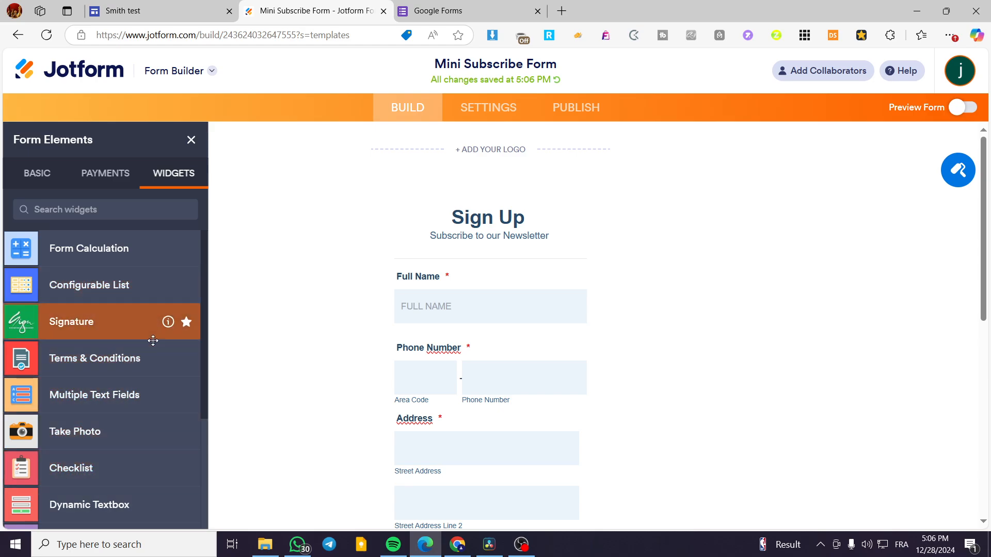
pyautogui.scroll(-3, 152, 340)
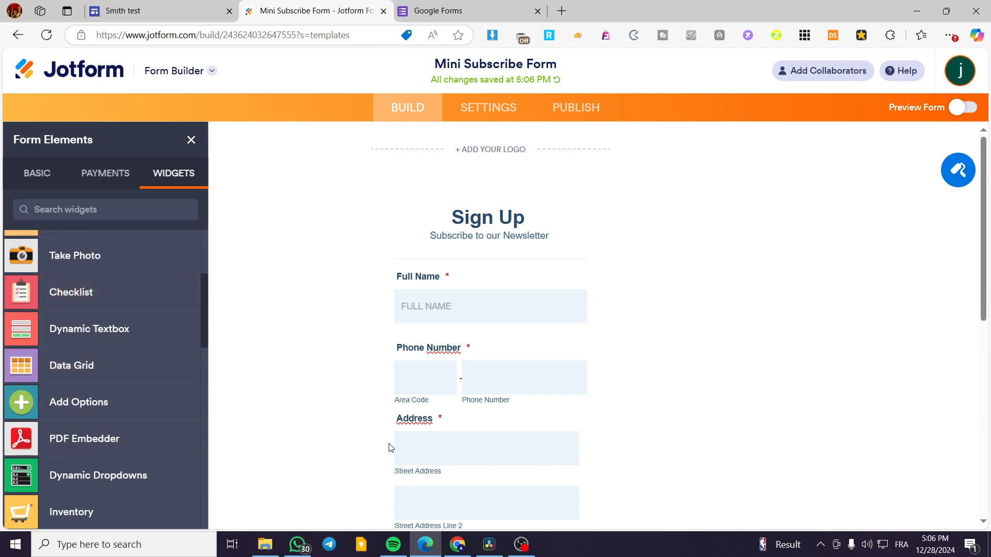
pyautogui.click(190, 140)
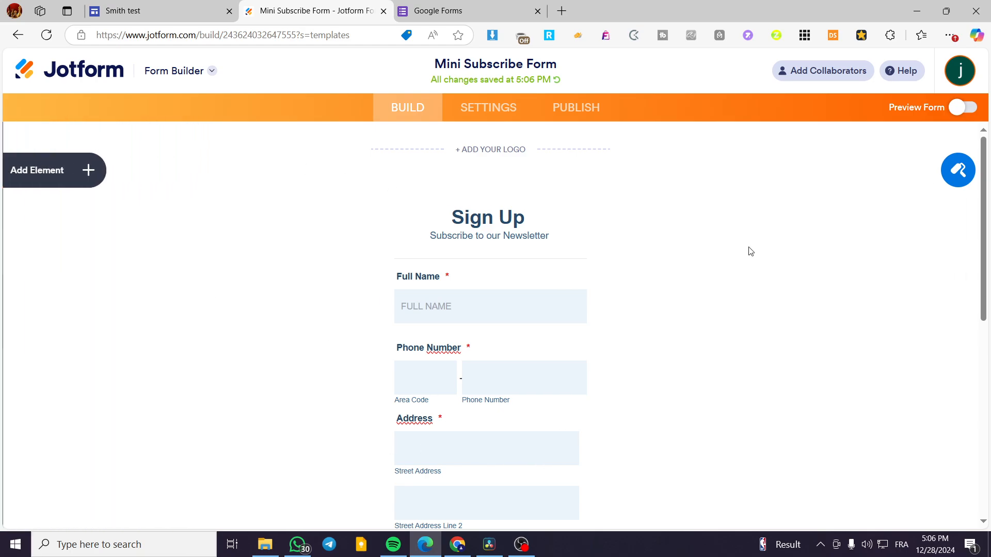
# - Review the form's thank-you page, email notification and general settings
pyautogui.click(497, 111)
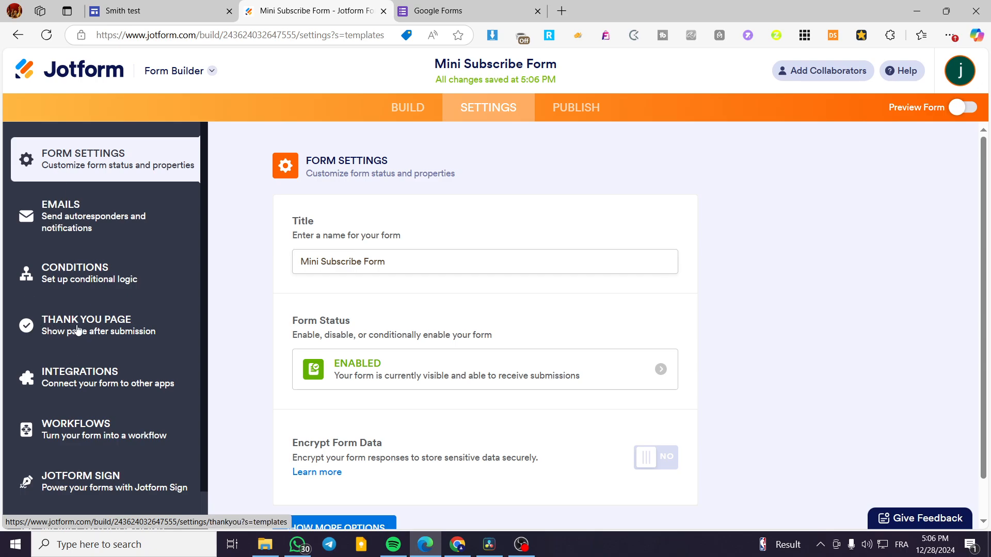
pyautogui.click(78, 331)
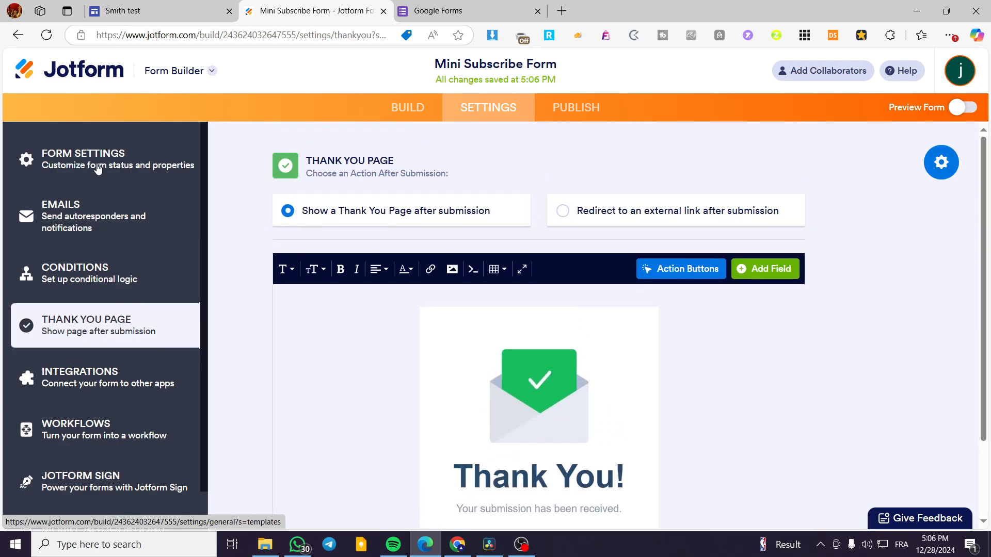
pyautogui.click(82, 217)
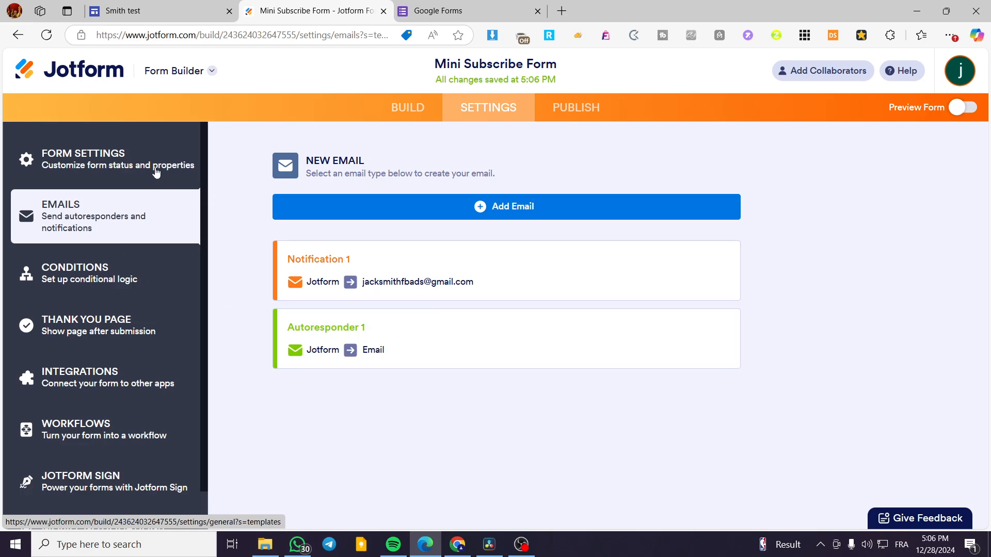
pyautogui.click(156, 174)
pyautogui.scroll(-1, 490, 316)
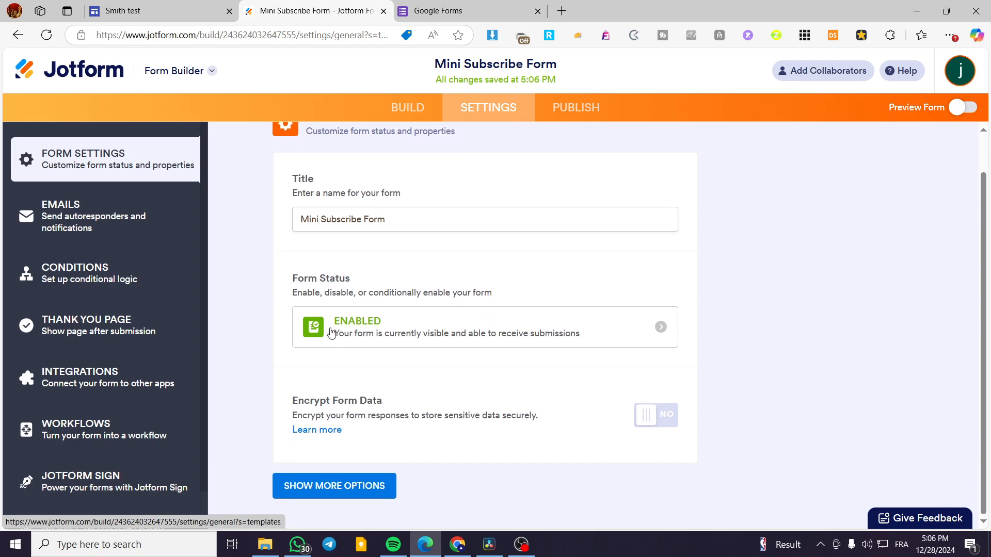
# - Copy the script embed code of the Mini Subscribe Form from its publishing options
pyautogui.click(579, 110)
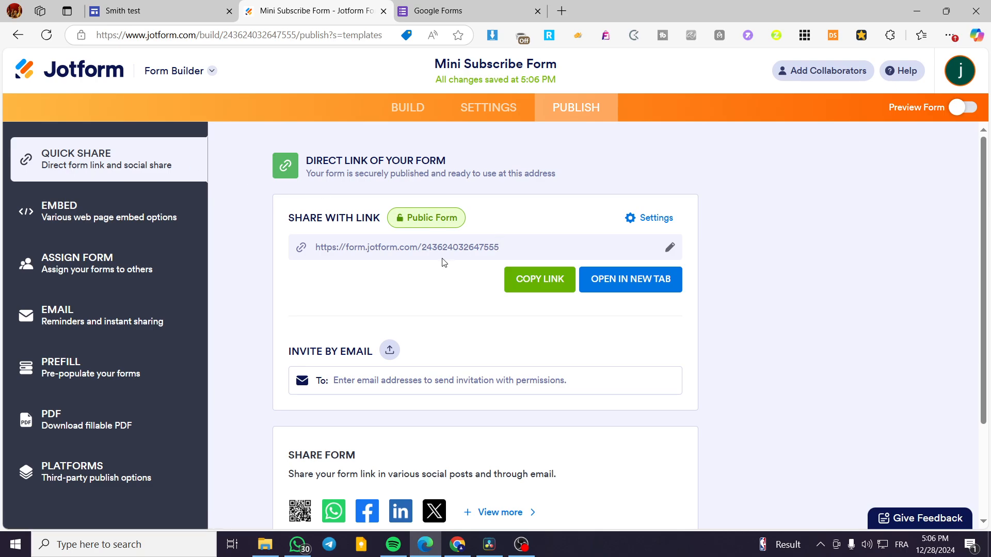
pyautogui.click(106, 223)
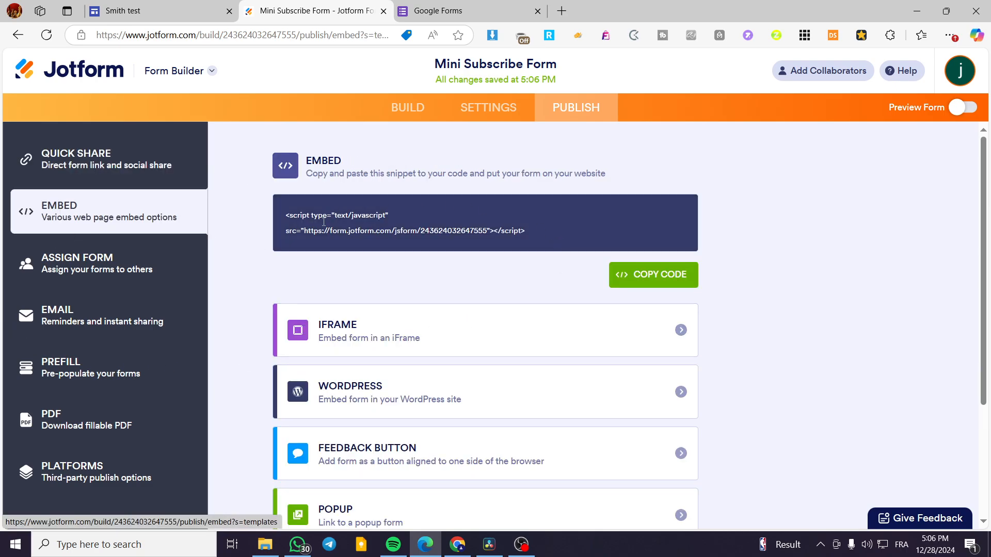
pyautogui.click(645, 286)
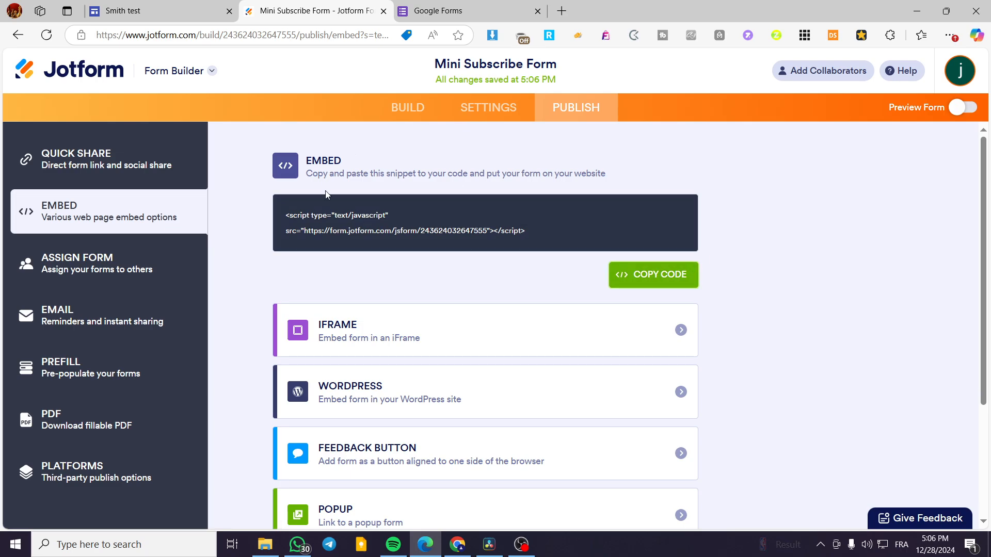
# - Switch to the Smith test Google Site and paste the Jotform script as embed code into a new web embed
pyautogui.click(400, 5)
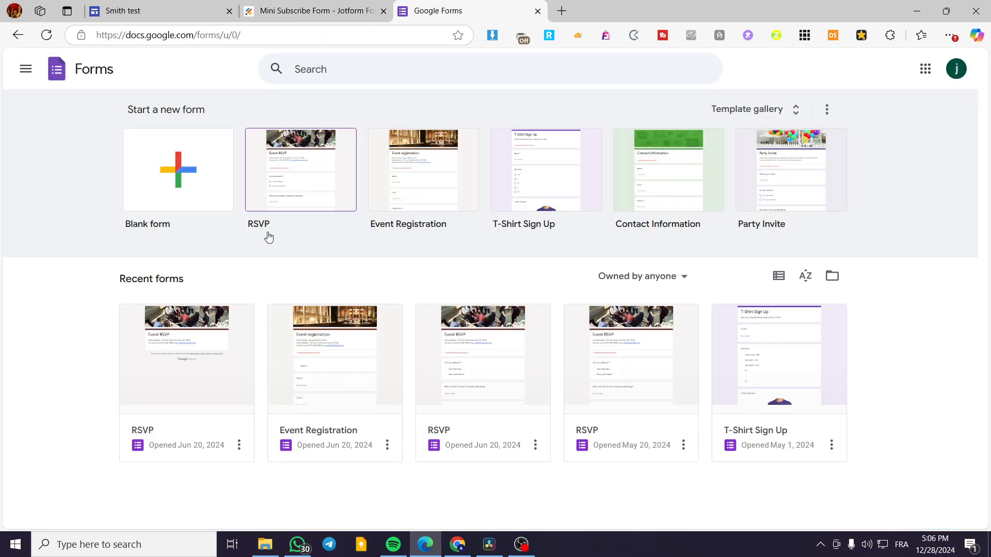
pyautogui.click(122, 4)
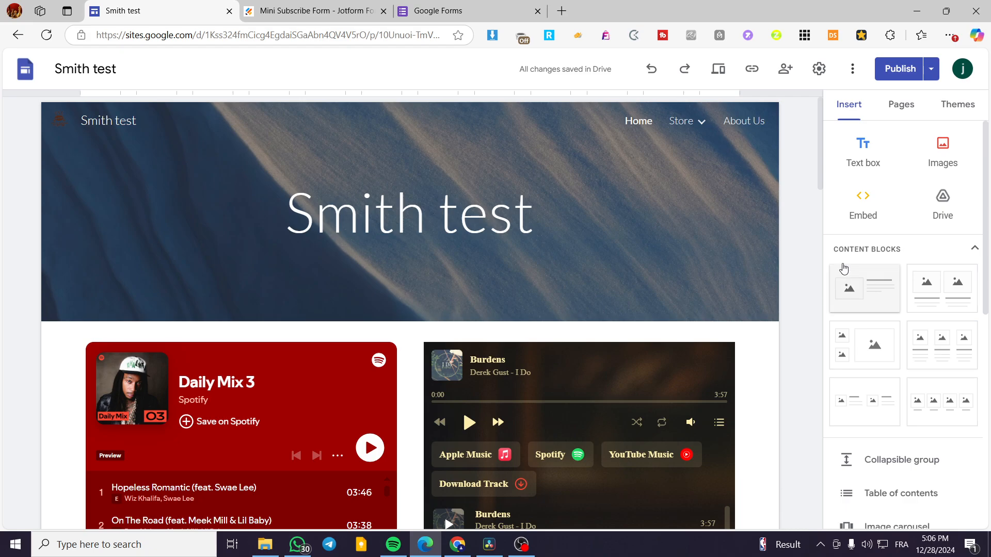
pyautogui.click(869, 204)
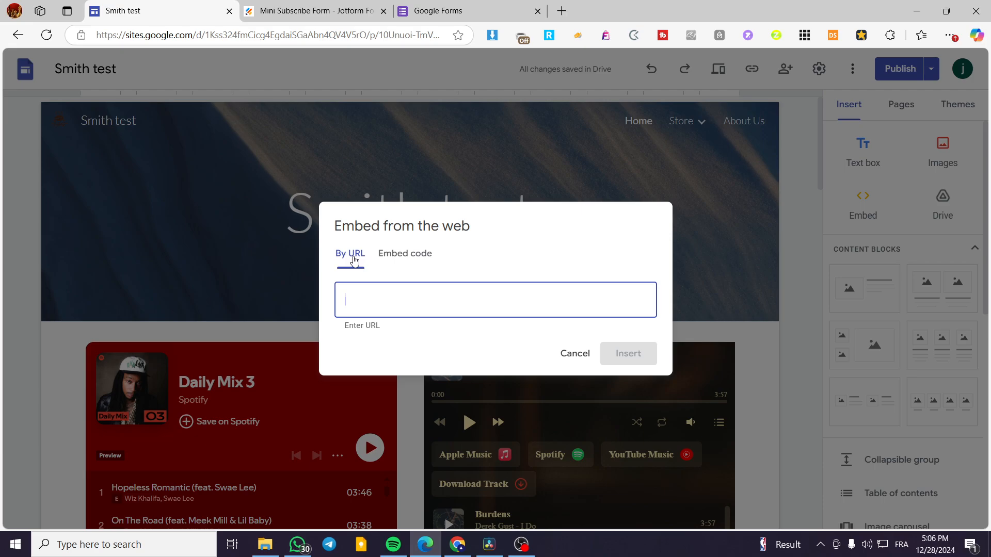
pyautogui.click(347, 7)
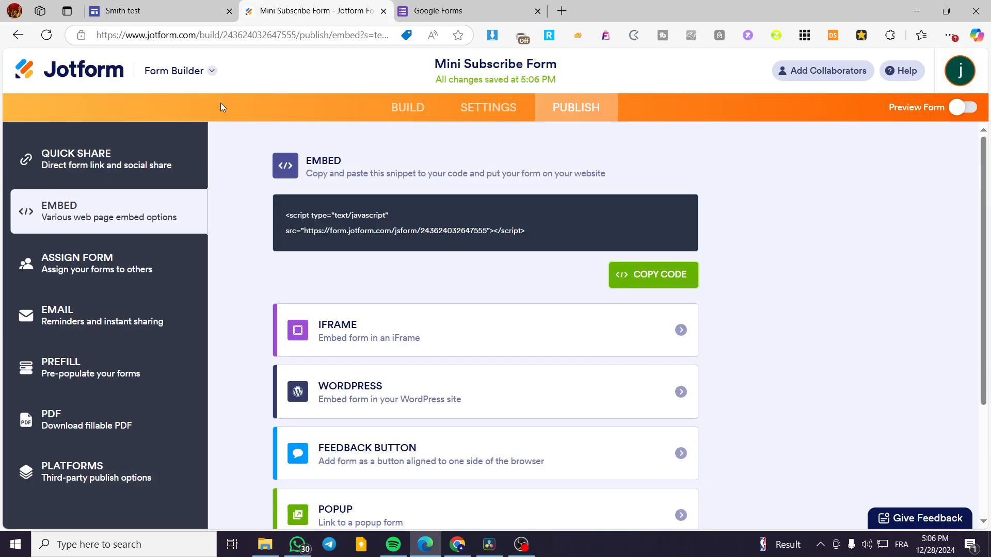
pyautogui.click(92, 174)
pyautogui.click(107, 211)
pyautogui.click(123, 10)
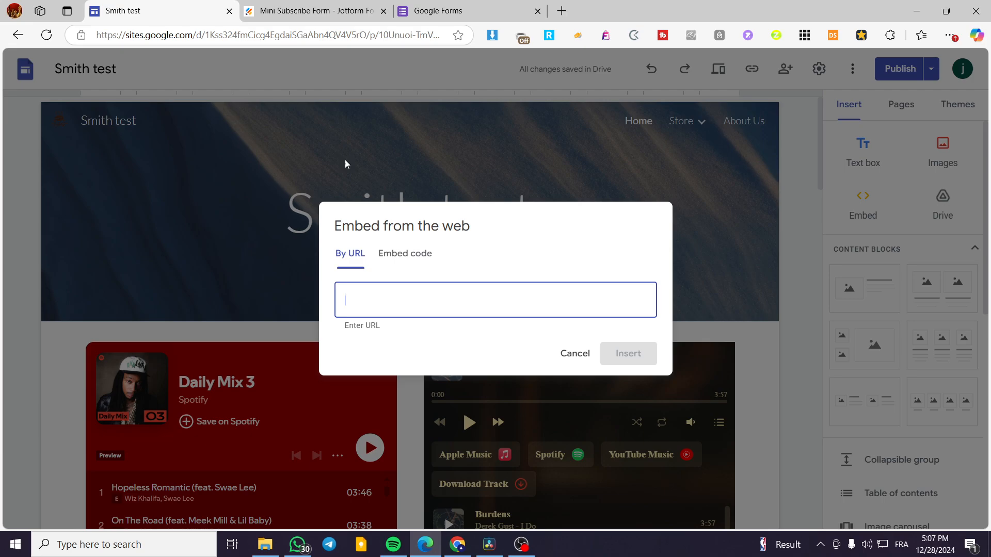
pyautogui.click(416, 259)
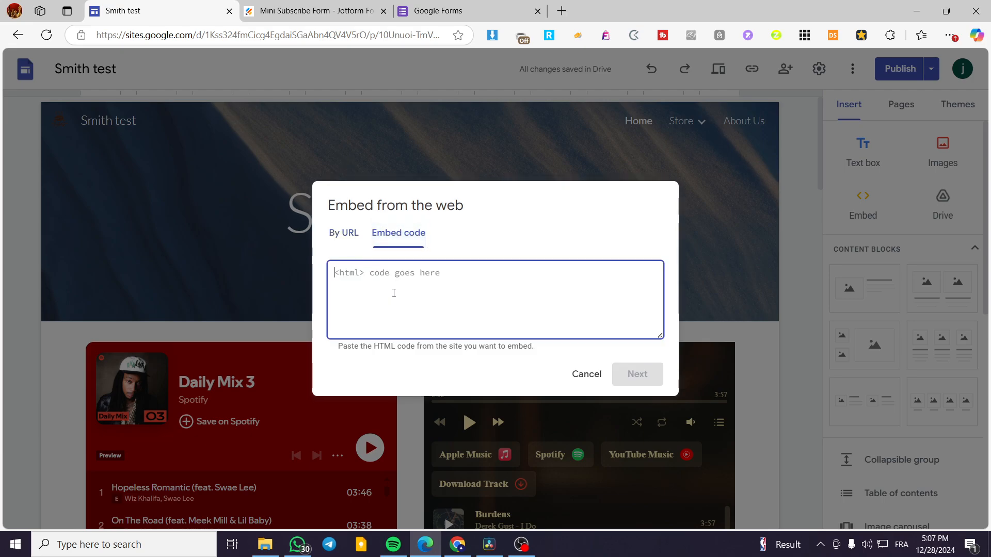
pyautogui.hotkey('ctrl', 'v')
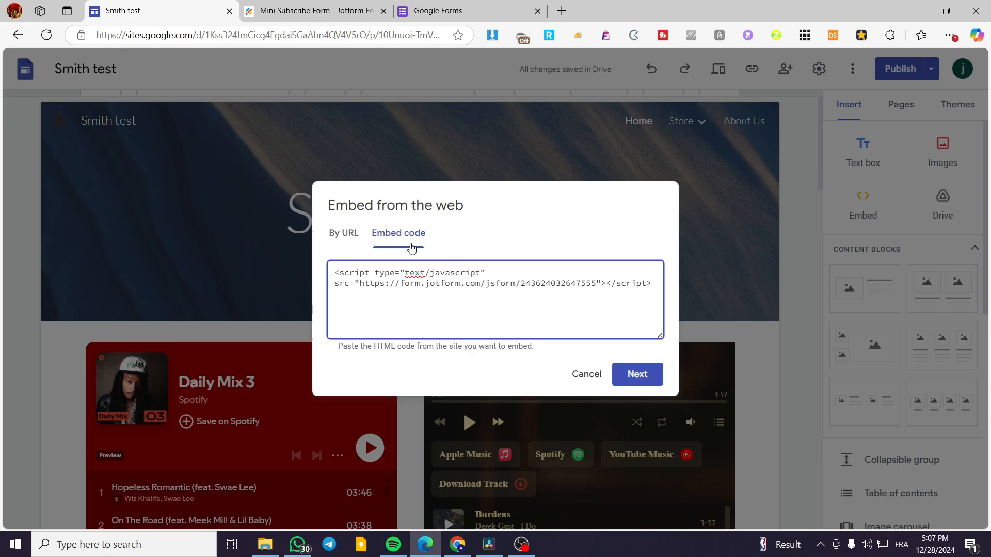
# - Compare the URL and code embedding options, then insert the Jotform code embed into the site's Home page
pyautogui.click(346, 244)
pyautogui.click(382, 247)
pyautogui.click(350, 239)
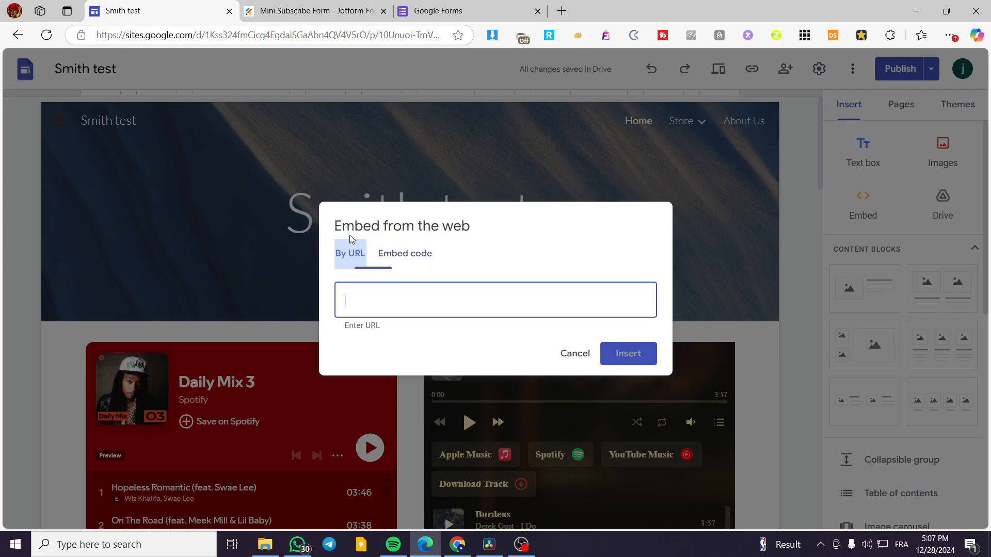
pyautogui.click(413, 257)
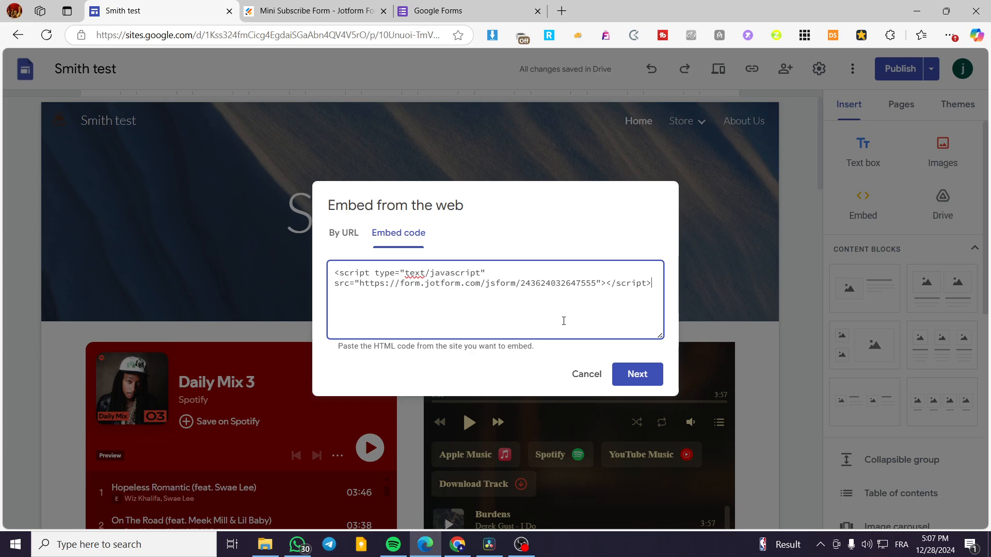
pyautogui.click(636, 374)
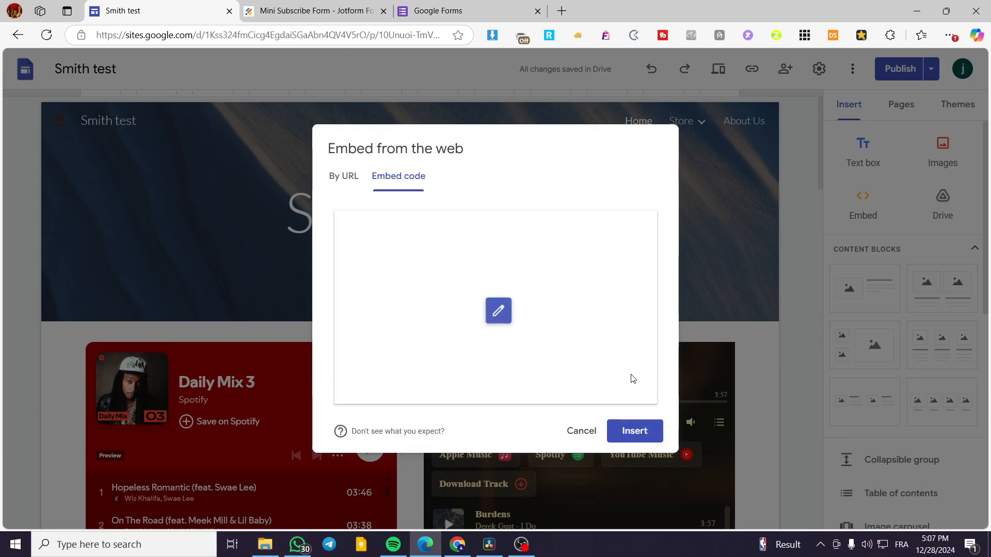
pyautogui.click(628, 428)
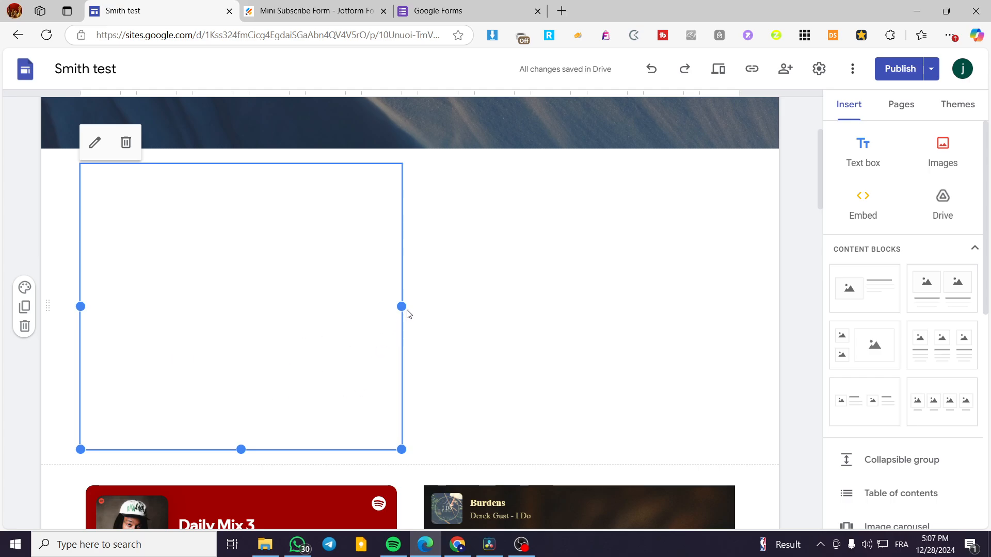
# - Increase the embedded form's height to fit everything down to the Sign Up button and Jotform banner, and review it on the page
pyautogui.moveTo(243, 449); pyautogui.dragTo(244, 515)
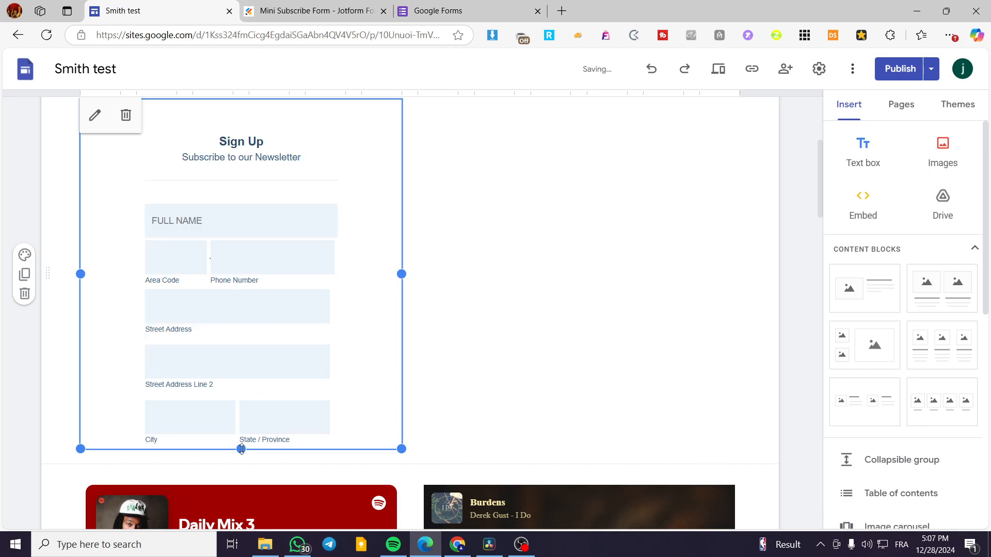
pyautogui.moveTo(240, 449); pyautogui.dragTo(231, 543)
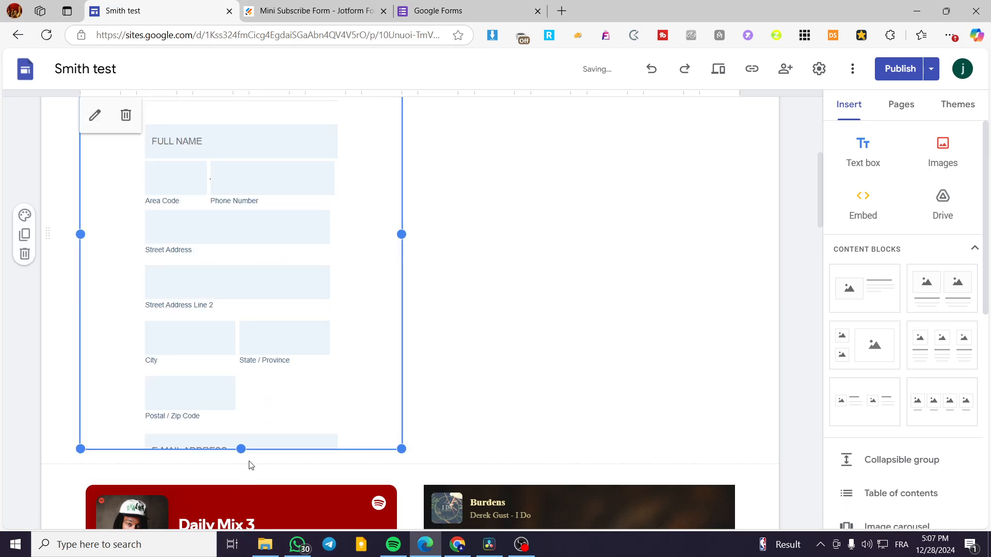
pyautogui.moveTo(242, 449); pyautogui.dragTo(240, 500)
pyautogui.moveTo(241, 450); pyautogui.dragTo(237, 495)
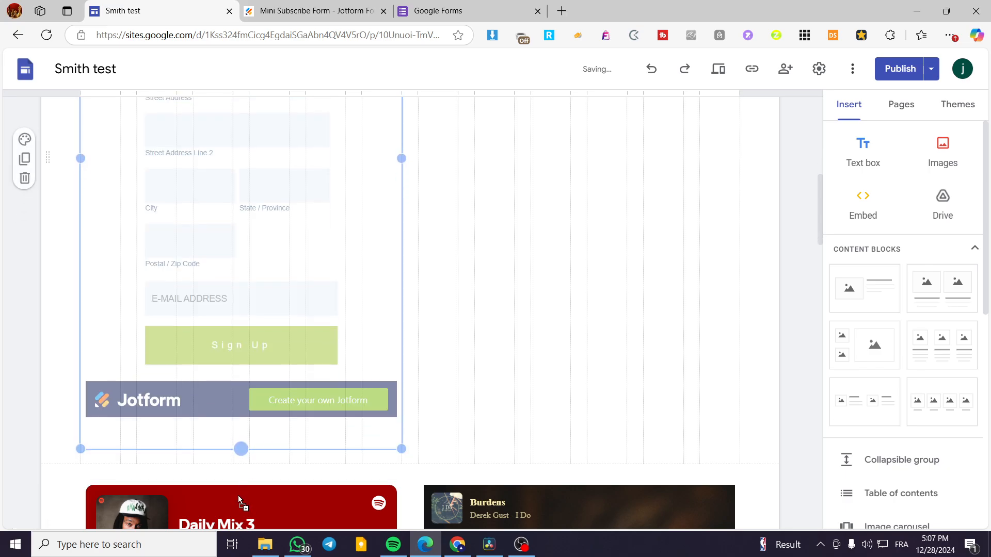
pyautogui.scroll(5, 476, 383)
pyautogui.scroll(-4, 390, 381)
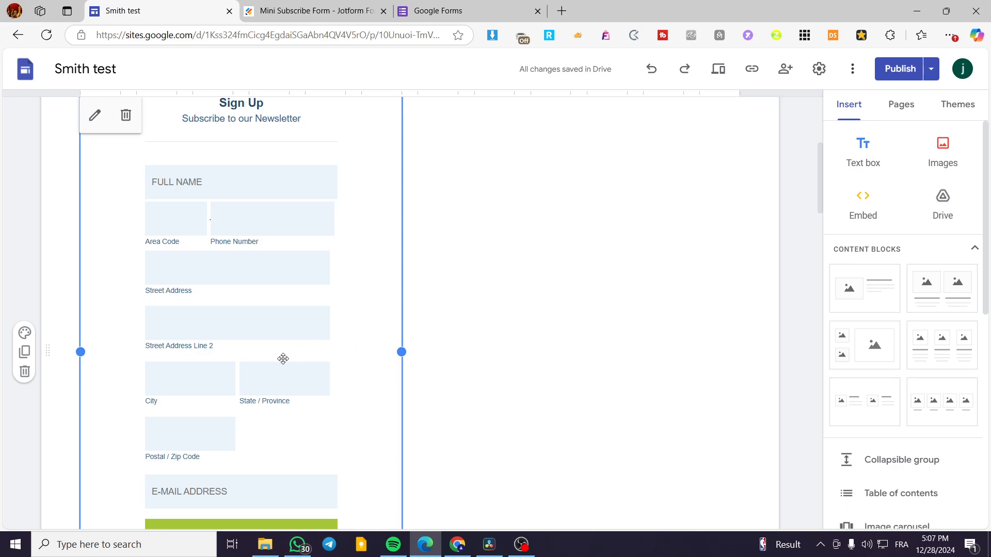
pyautogui.scroll(4, 282, 358)
pyautogui.scroll(2, 722, 366)
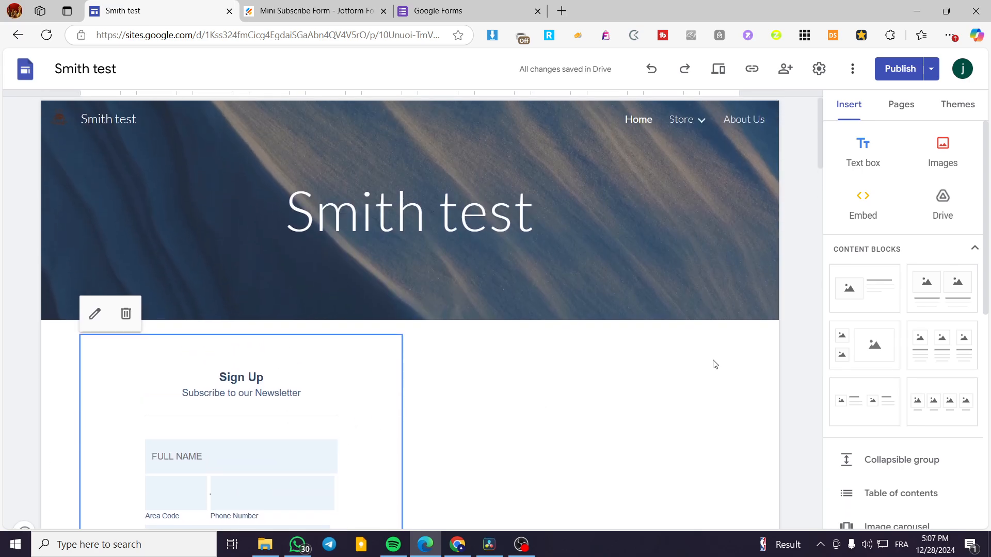